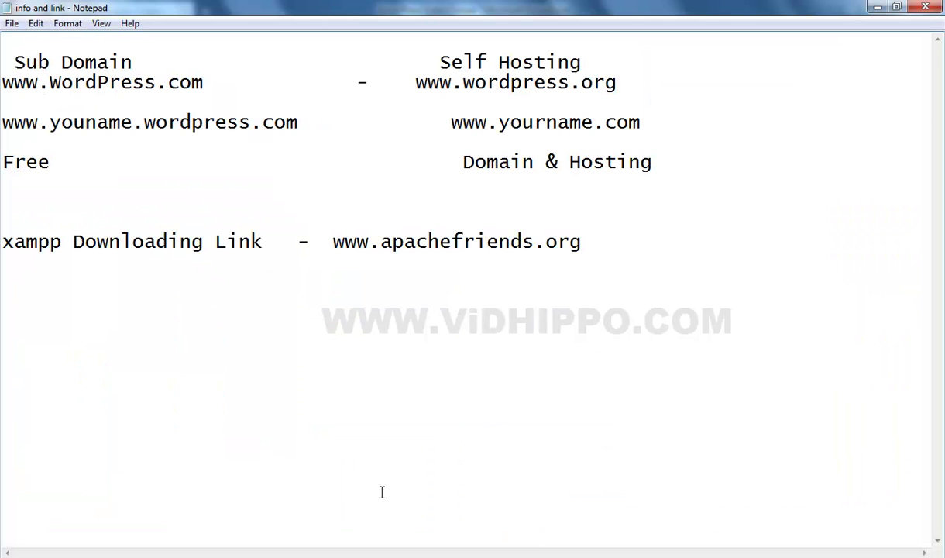
drag(2, 243, 62, 243)
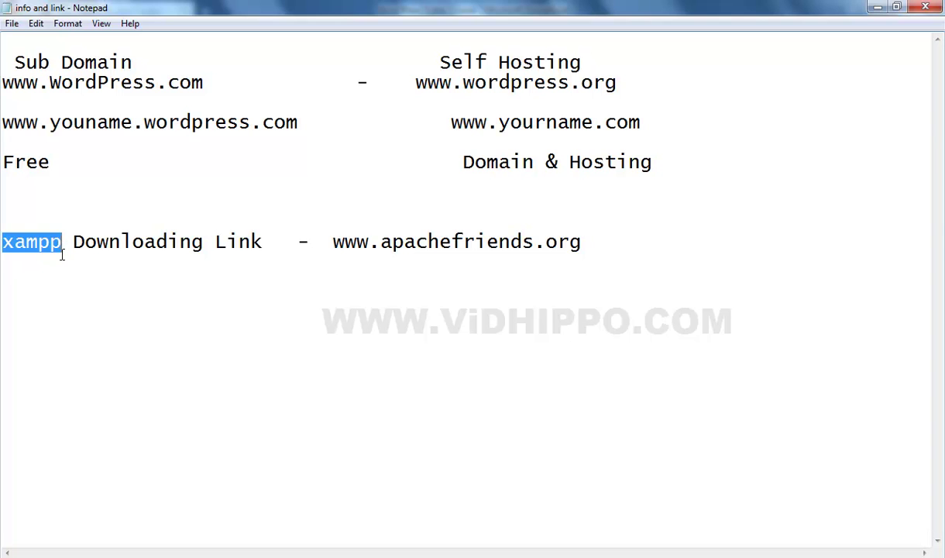
click(62, 254)
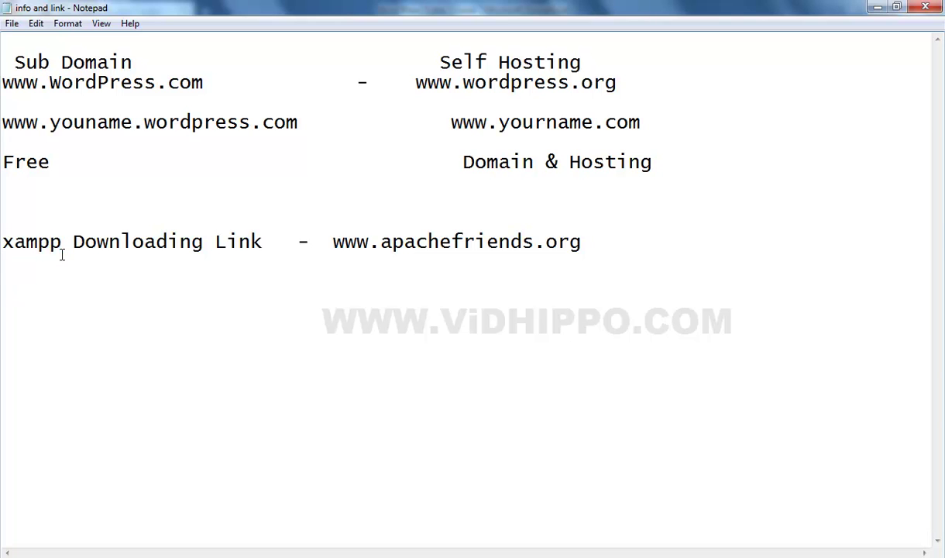
drag(331, 241, 586, 242)
key(ctrl+c)
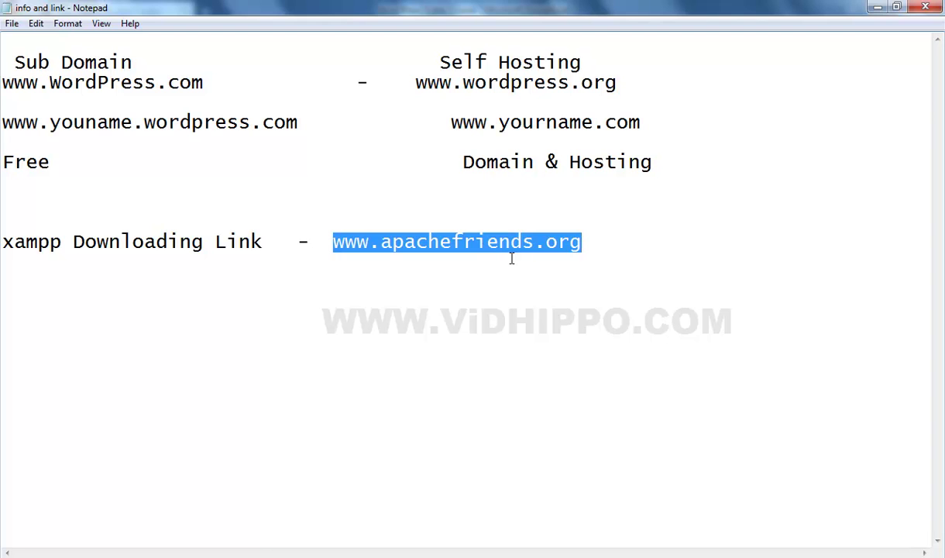
click(267, 553)
click(263, 35)
key(ctrl+v)
key(Return)
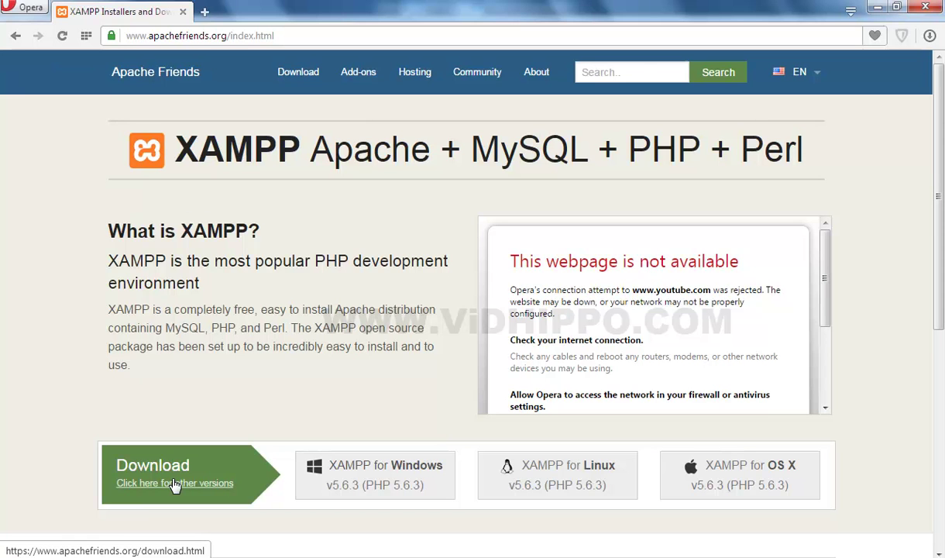
- Open the page listing other XAMPP versions, then return to the course notes and files
click(174, 483)
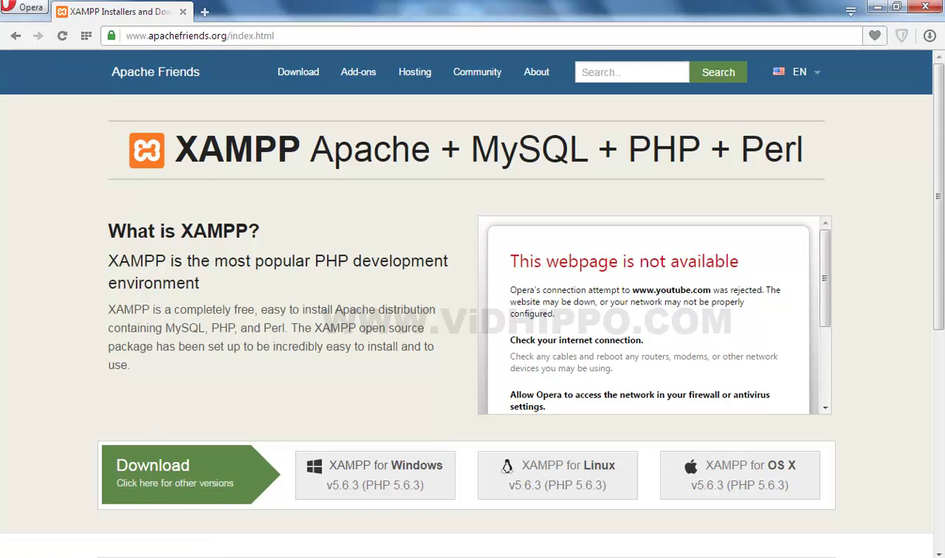
mouse_move(432, 557)
click(430, 496)
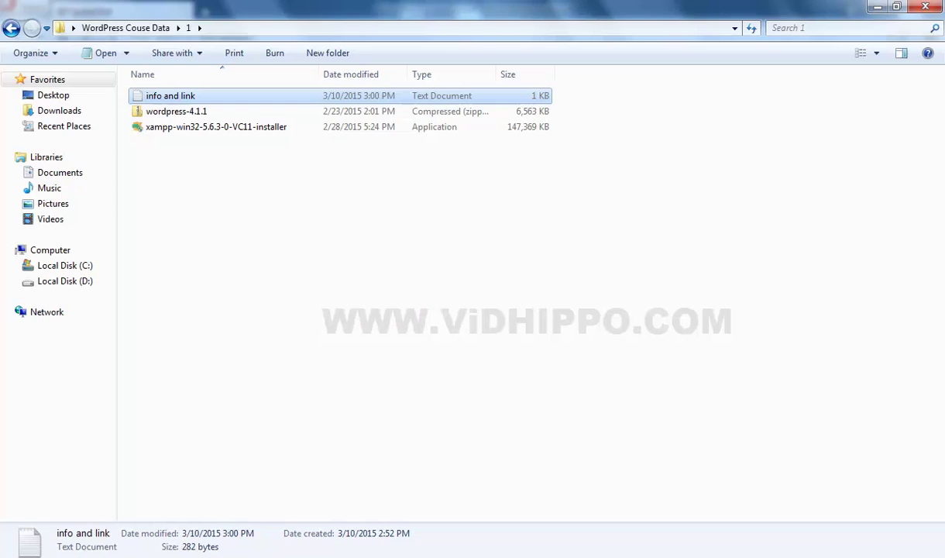
- Go back to WordPress Couse Data, open folder 1, and run xampp-win32-5.6.3-0-VC11-installer
click(259, 275)
click(11, 28)
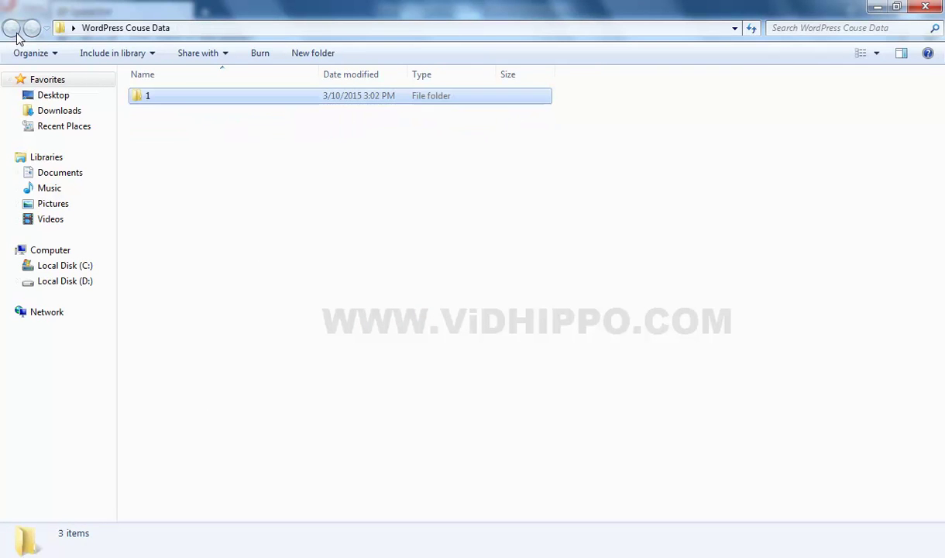
click(219, 155)
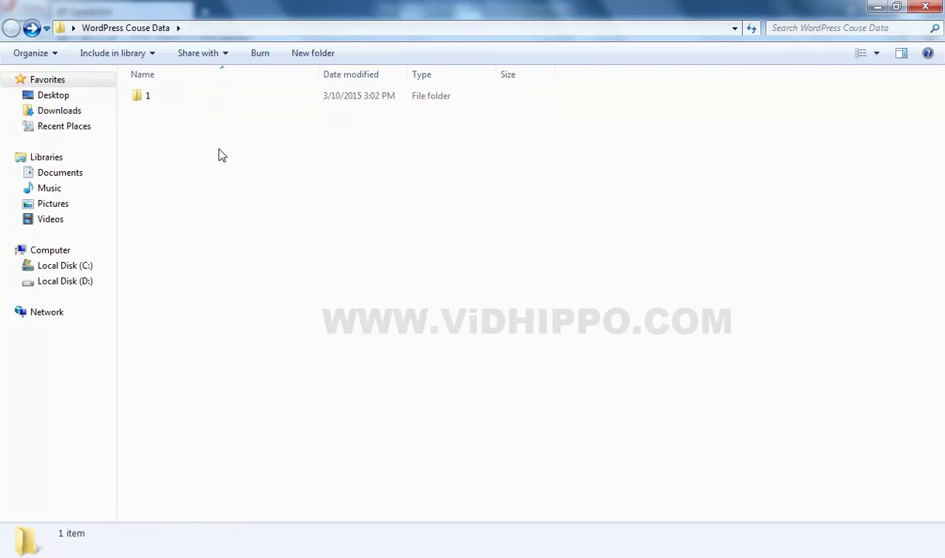
click(155, 92)
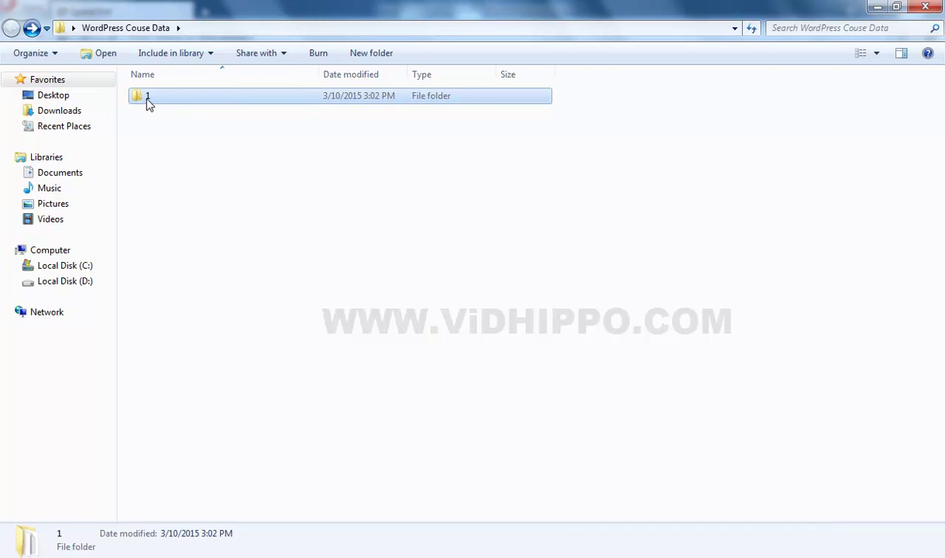
double_click(149, 103)
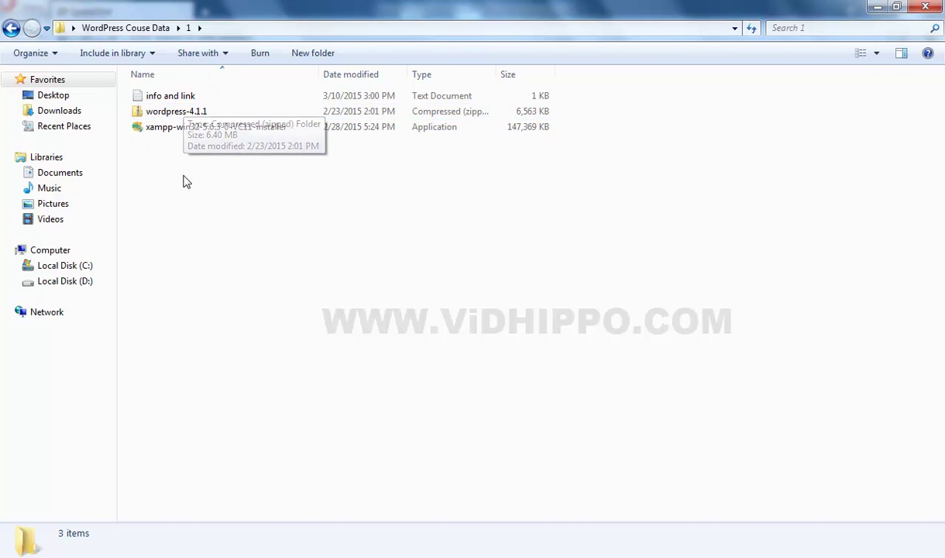
click(166, 113)
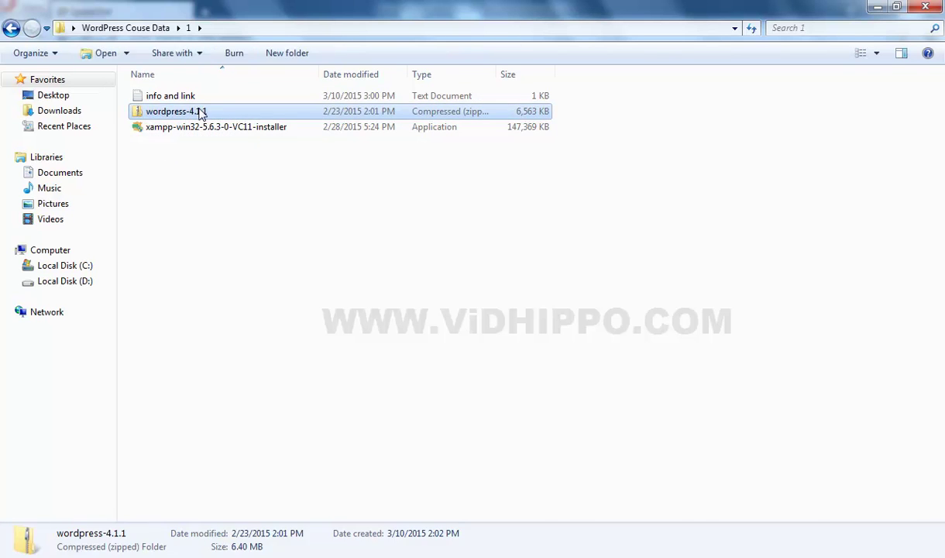
click(167, 129)
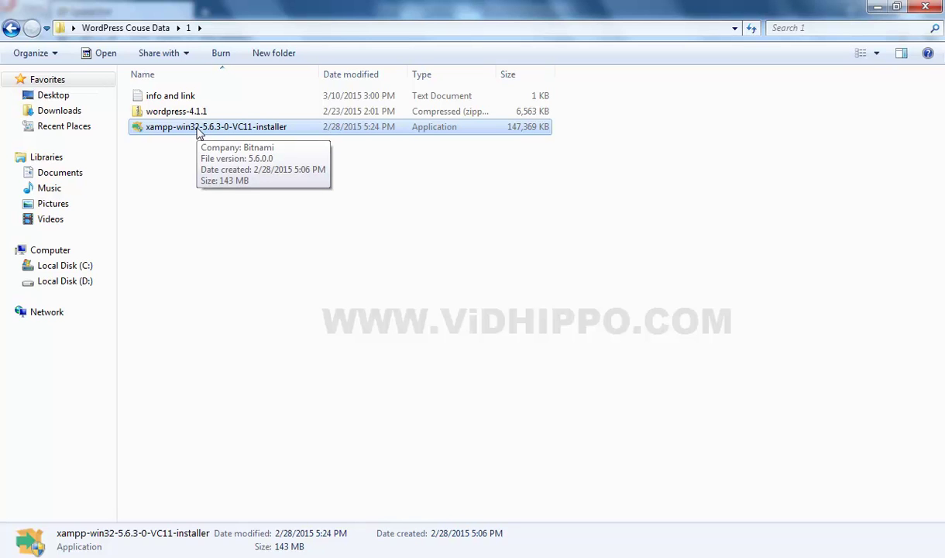
click(274, 344)
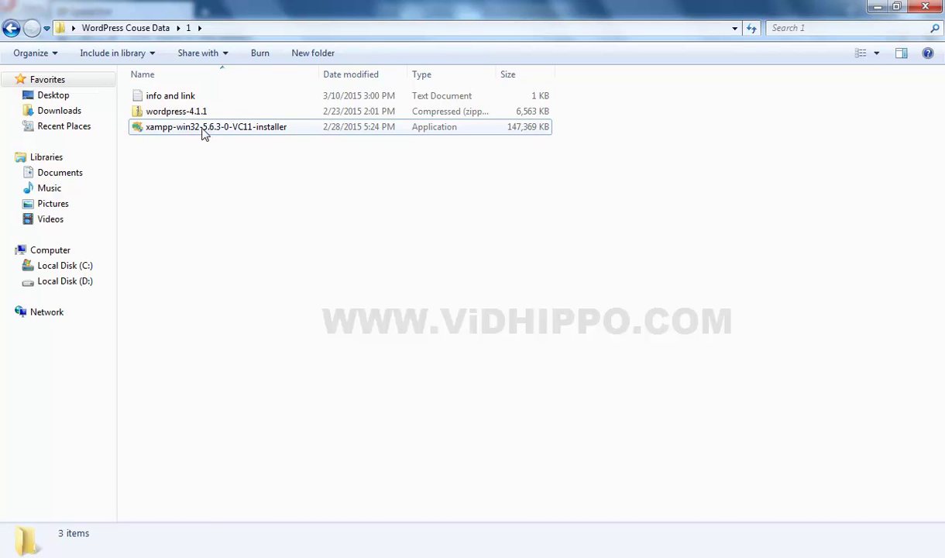
click(196, 128)
click(171, 135)
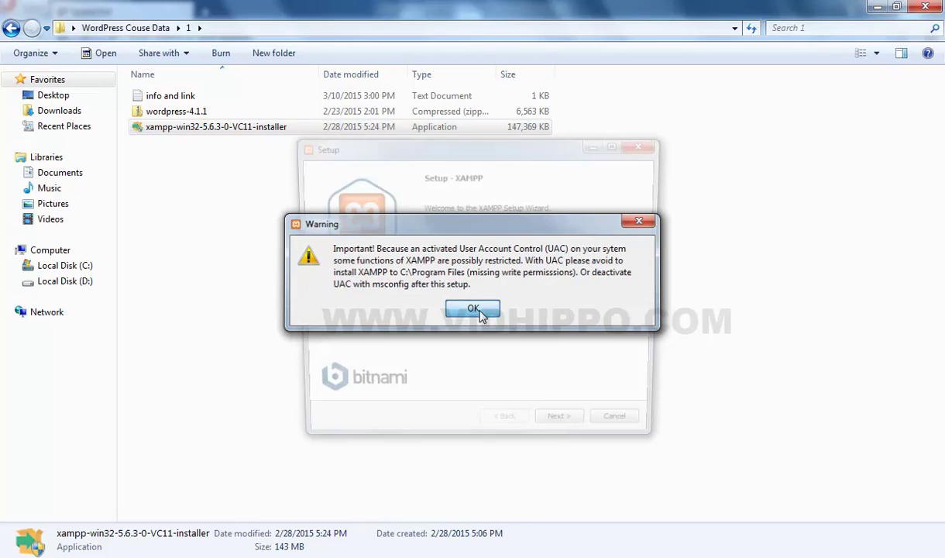
- Dismiss the UAC warning and advance the wizard, hitting folder-not-empty warnings for C:\xampp
click(474, 310)
click(564, 432)
click(579, 435)
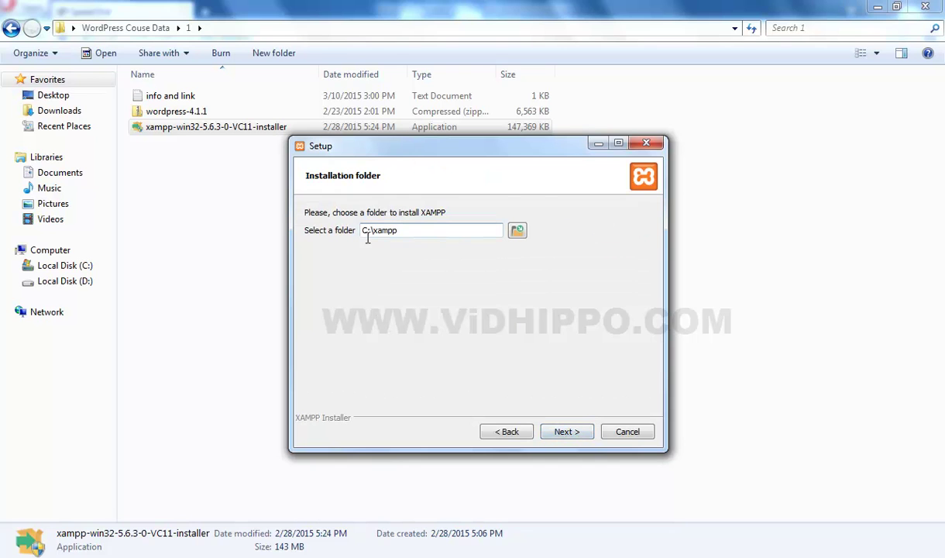
drag(401, 231, 360, 230)
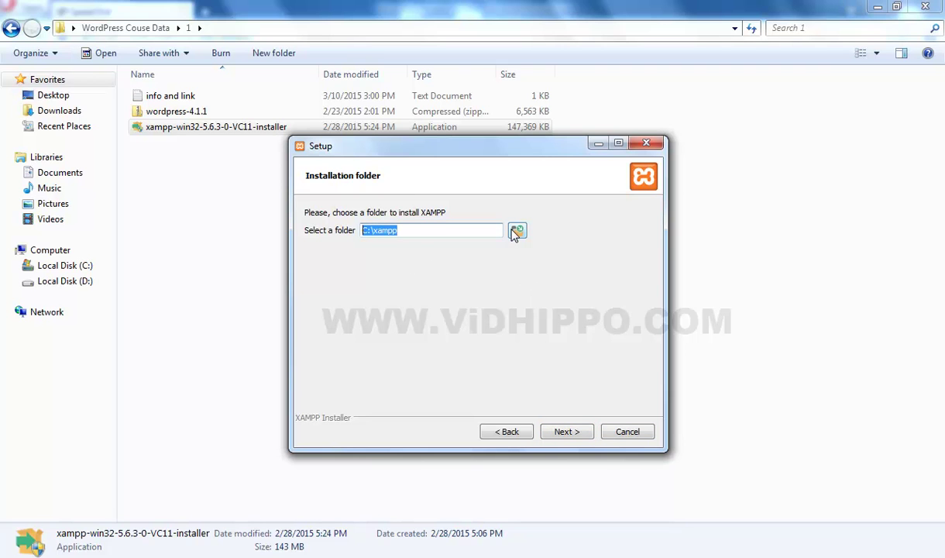
click(559, 433)
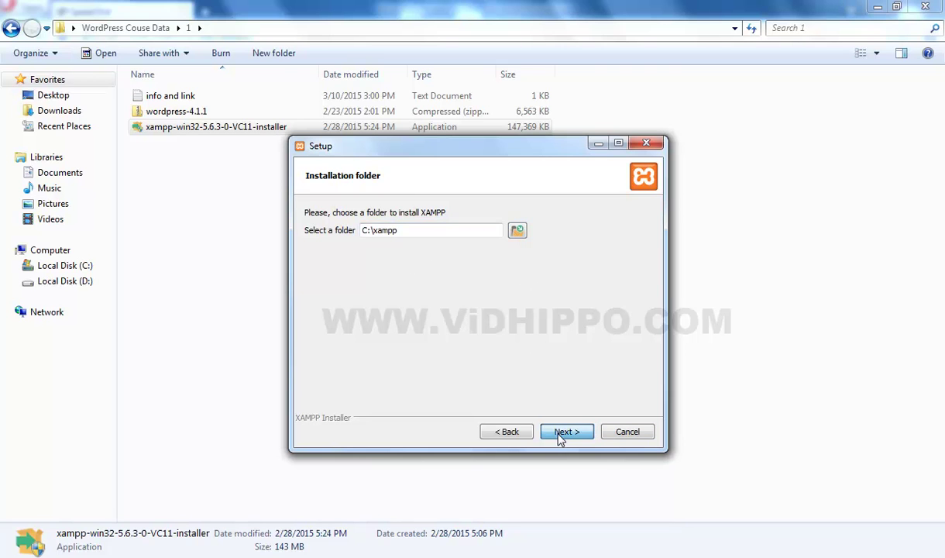
click(472, 292)
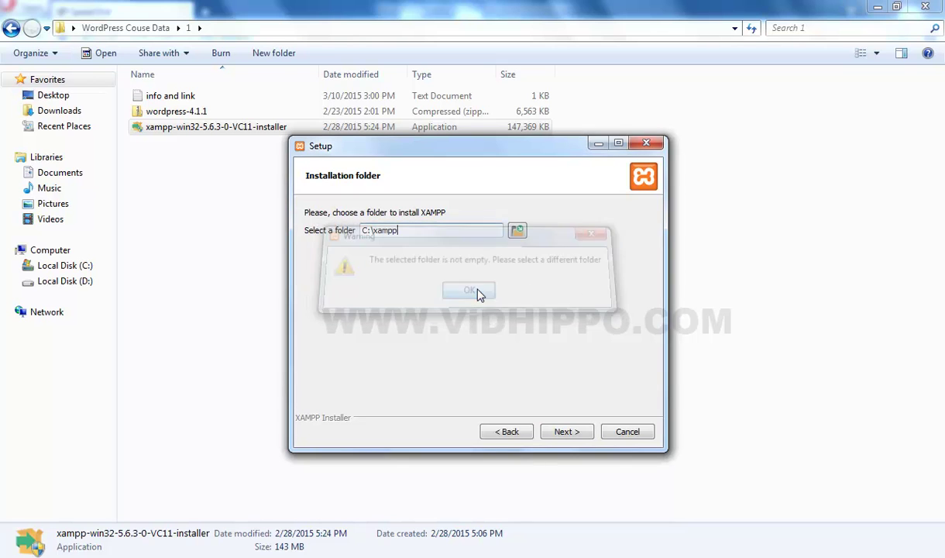
click(568, 431)
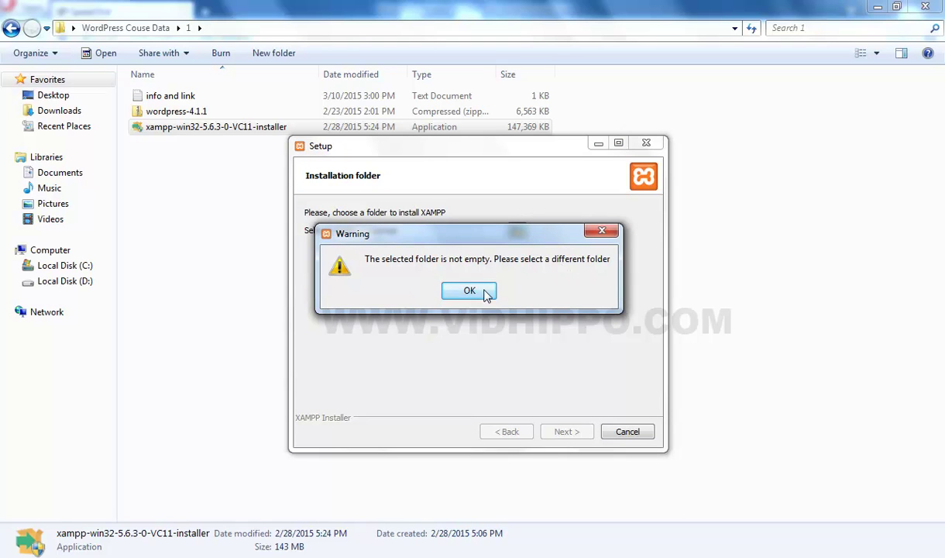
click(484, 293)
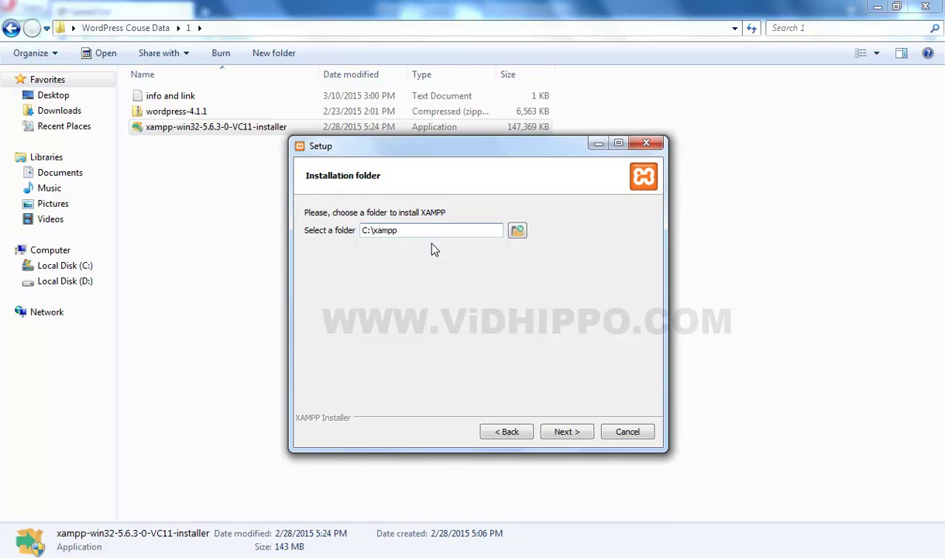
- Change the install folder to C:\xampp2, install XAMPP and finish setup
click(401, 230)
text(2)
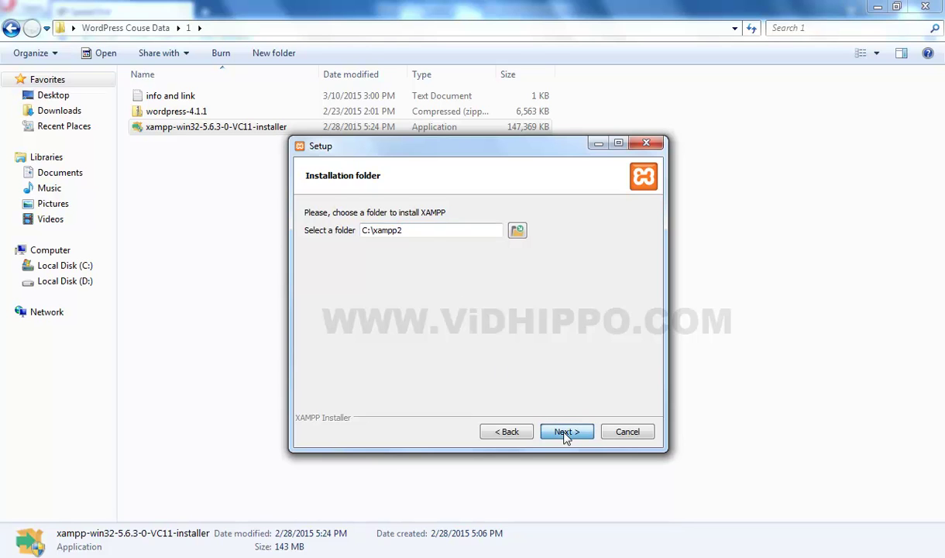
click(566, 436)
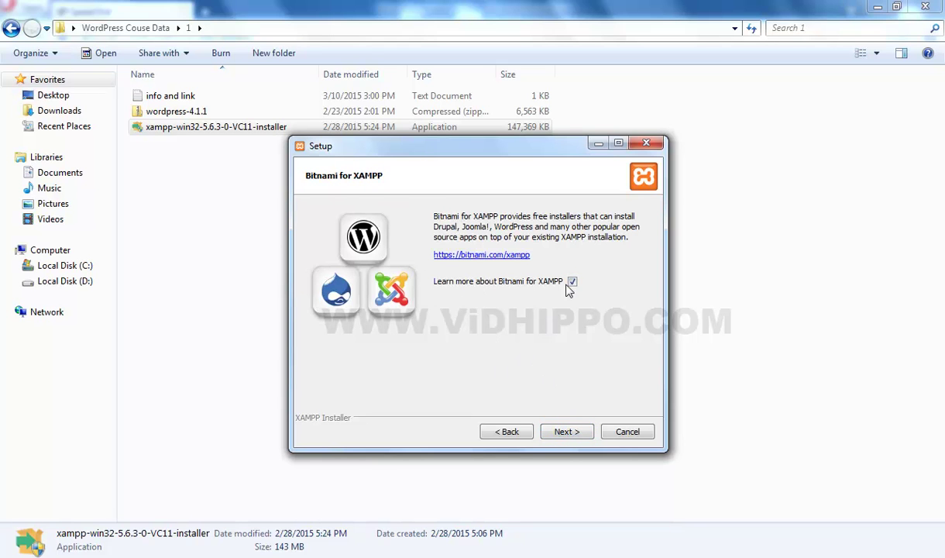
click(567, 431)
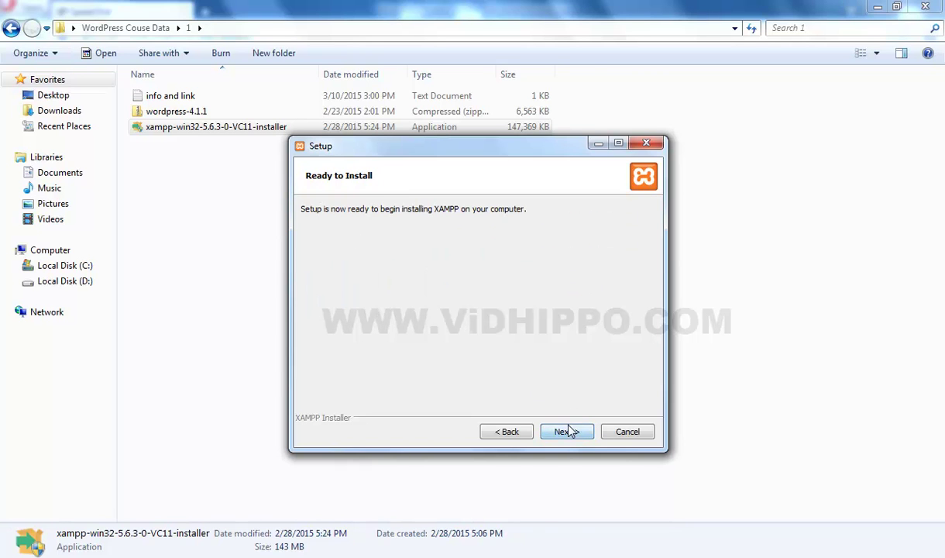
click(569, 432)
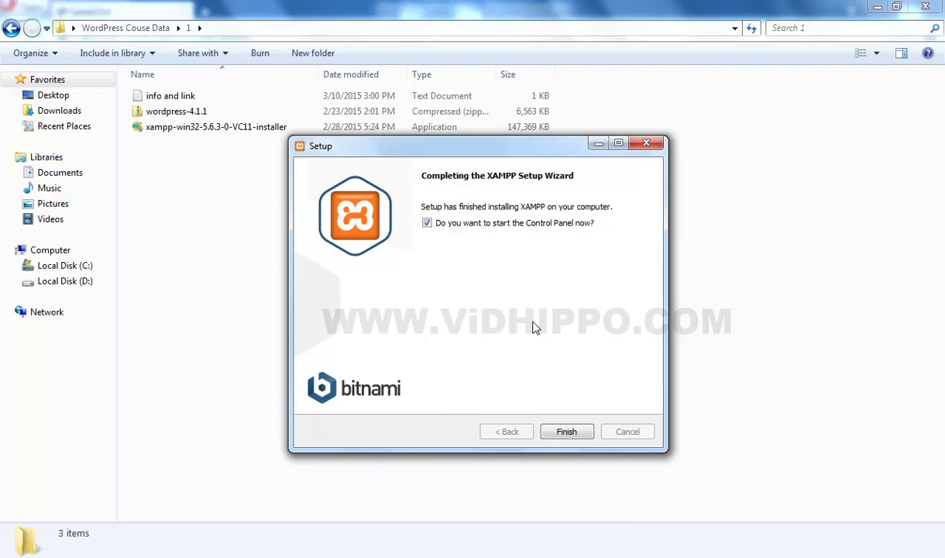
click(567, 433)
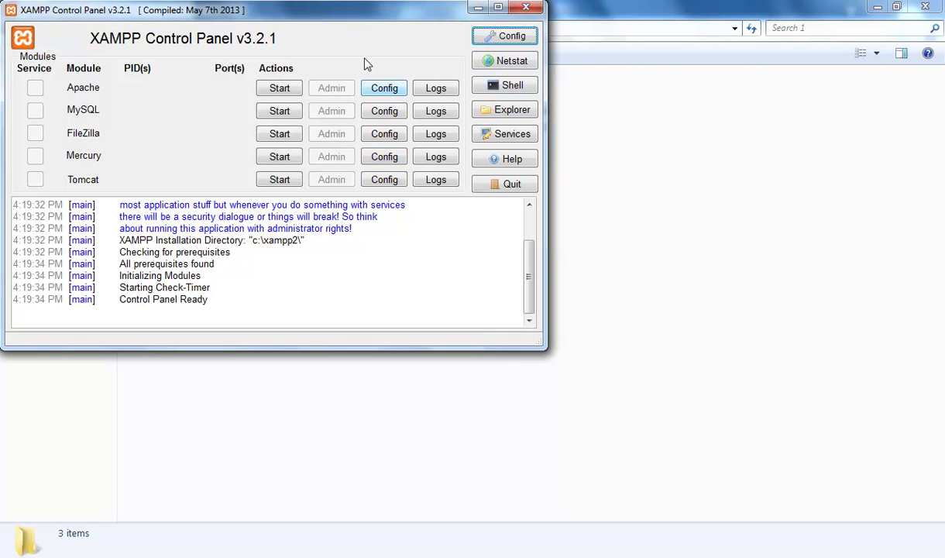
- Move the XAMPP Control Panel window toward the centre of the screen
drag(350, 20, 516, 101)
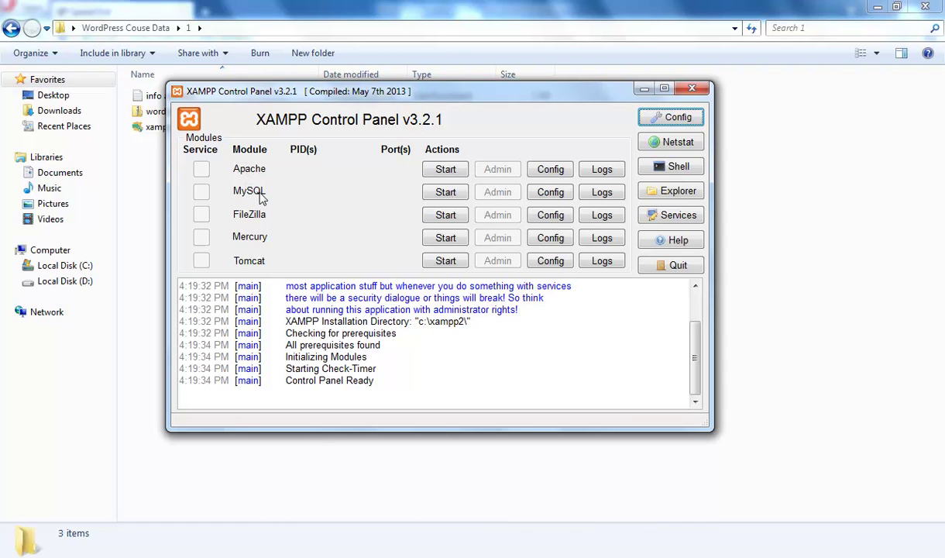
drag(445, 97, 482, 114)
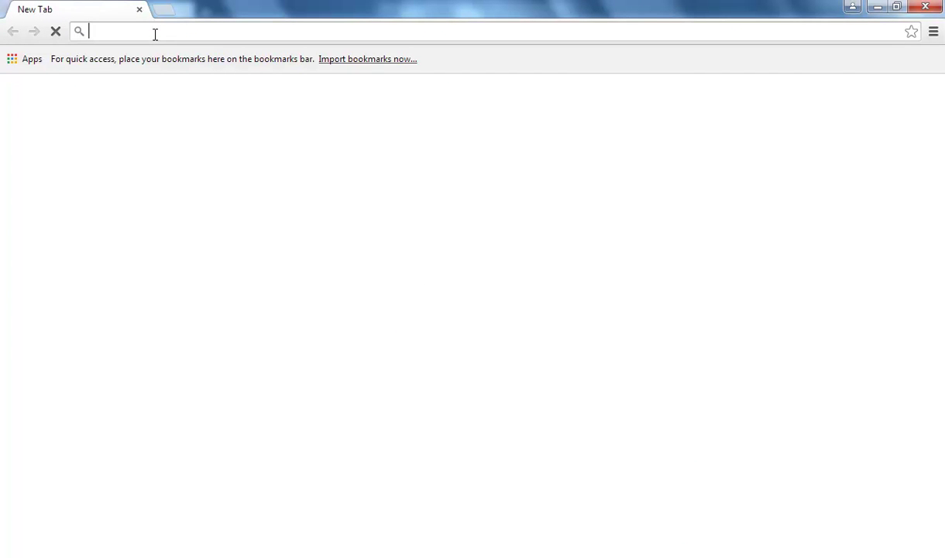
- Load localhost in the blank Chrome tab
text(localhost)
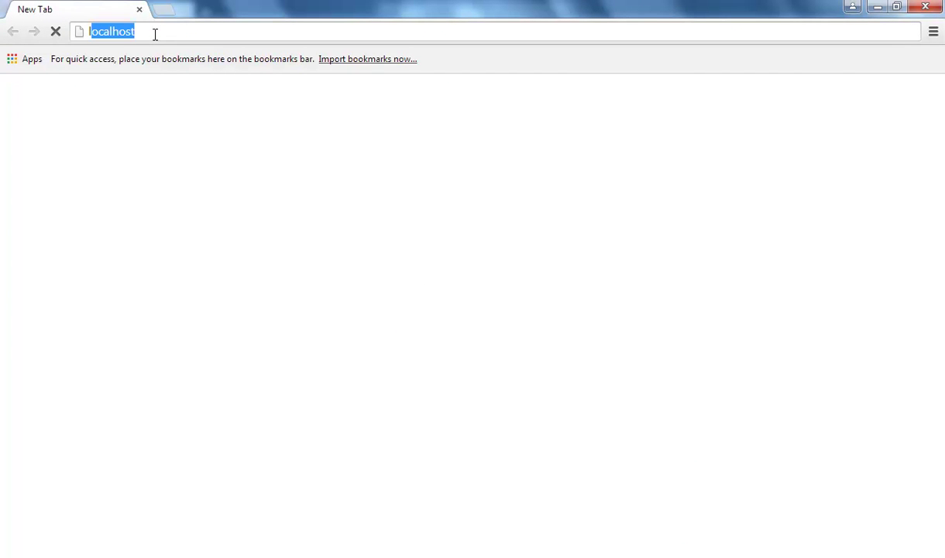
key(Return)
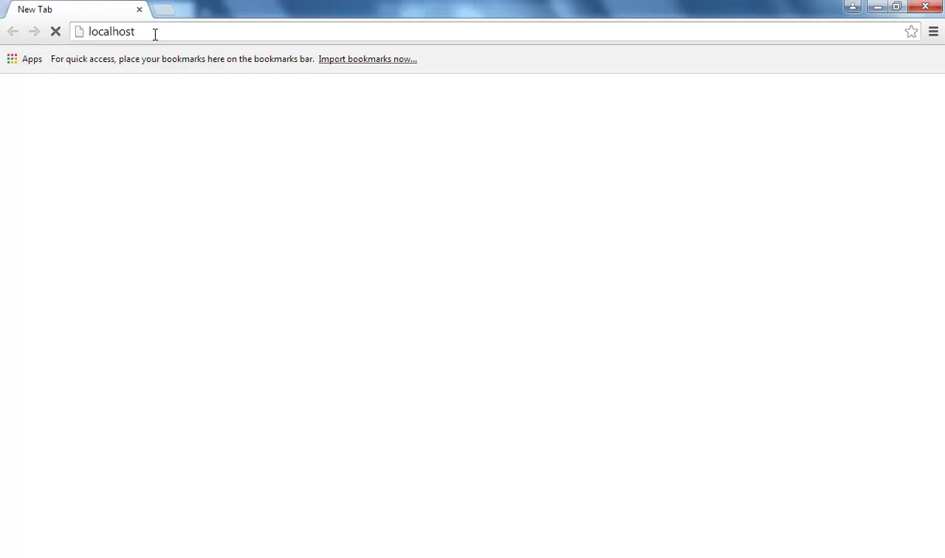
click(157, 32)
click(159, 33)
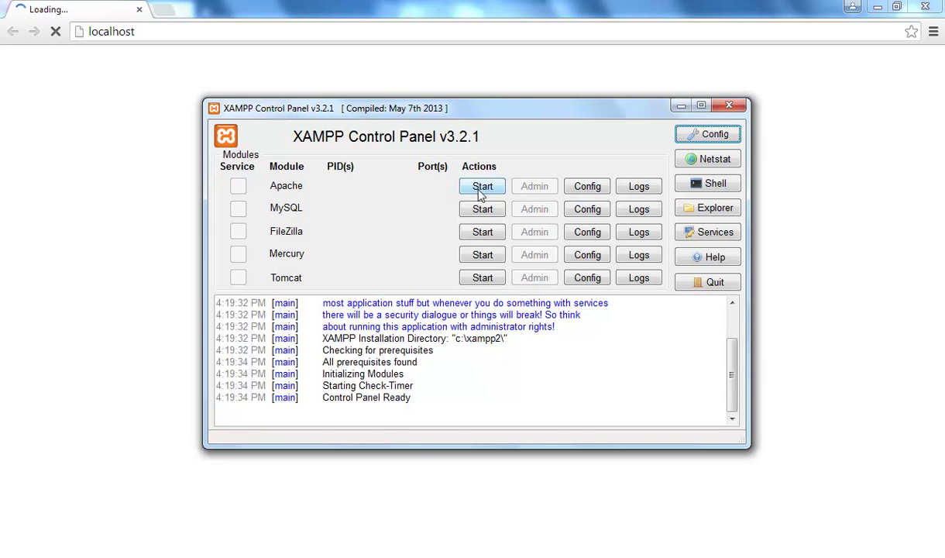
- Reposition the control panel, start Apache and MySQL, then minimize it
drag(468, 110, 489, 134)
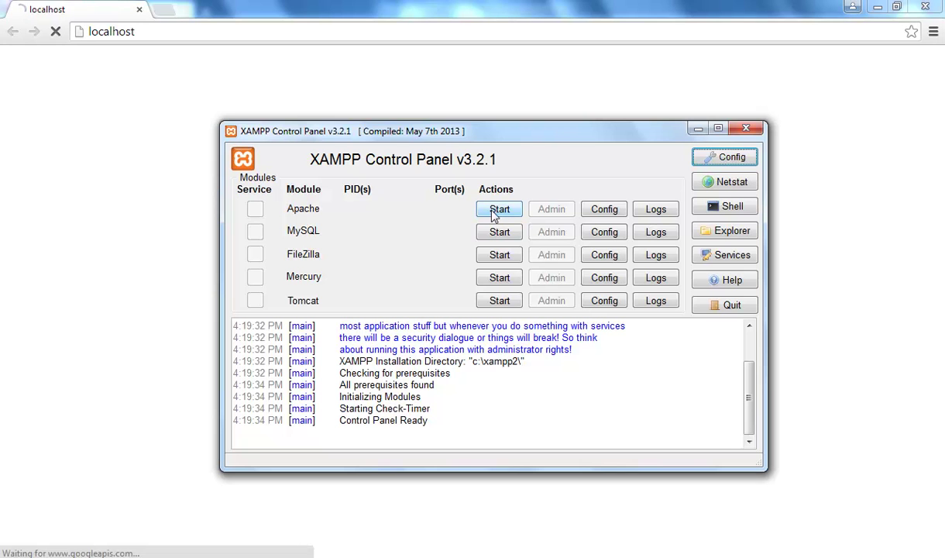
drag(387, 132, 468, 290)
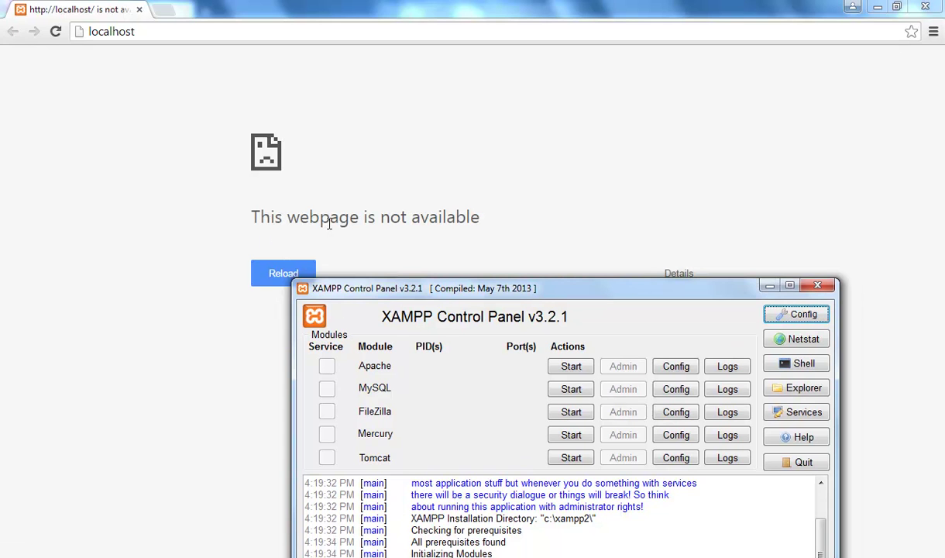
drag(482, 294, 436, 143)
click(525, 219)
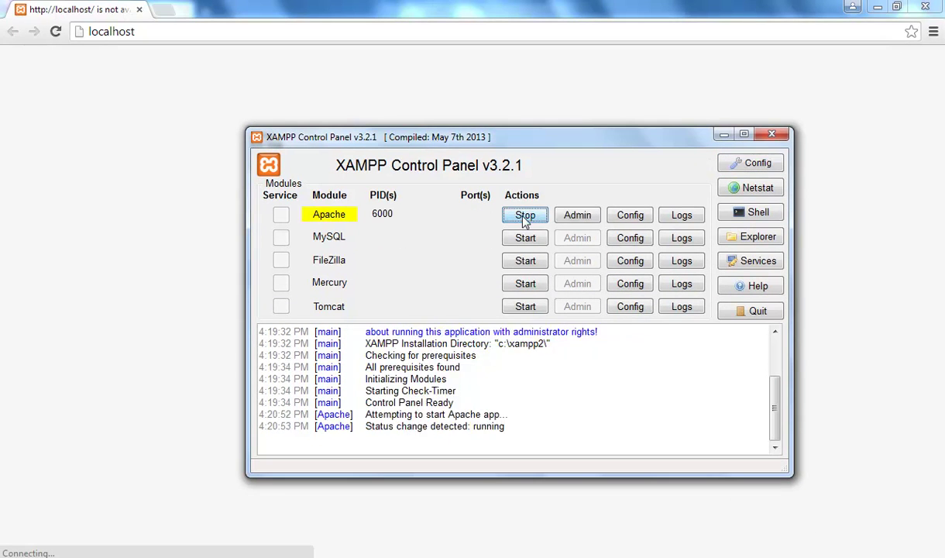
click(526, 240)
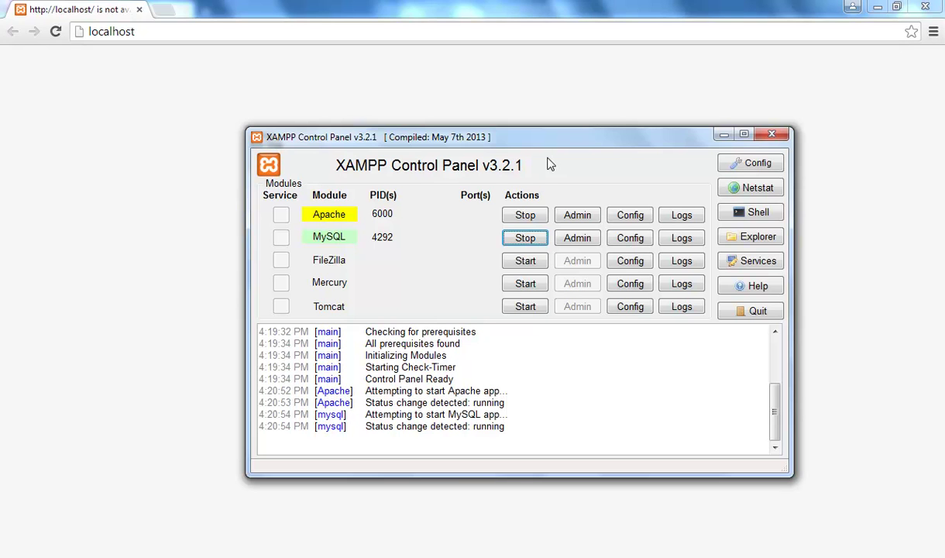
click(724, 135)
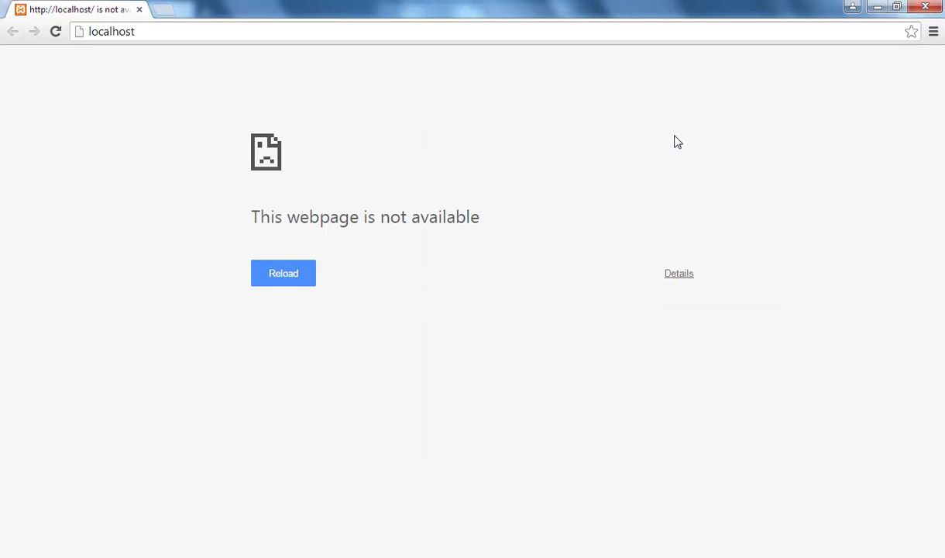
- Reload localhost and allow mysqld and Apache HTTP Server through the Windows firewall
click(141, 34)
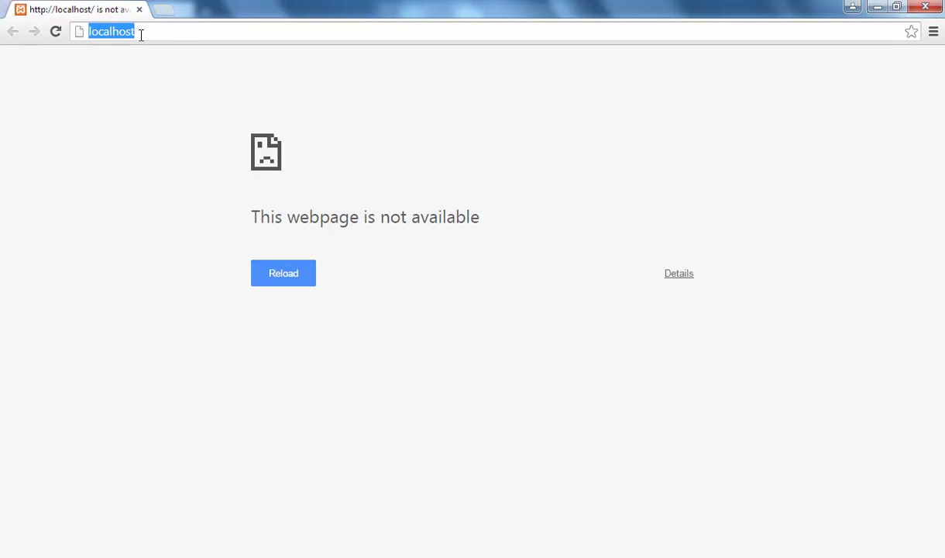
key(Return)
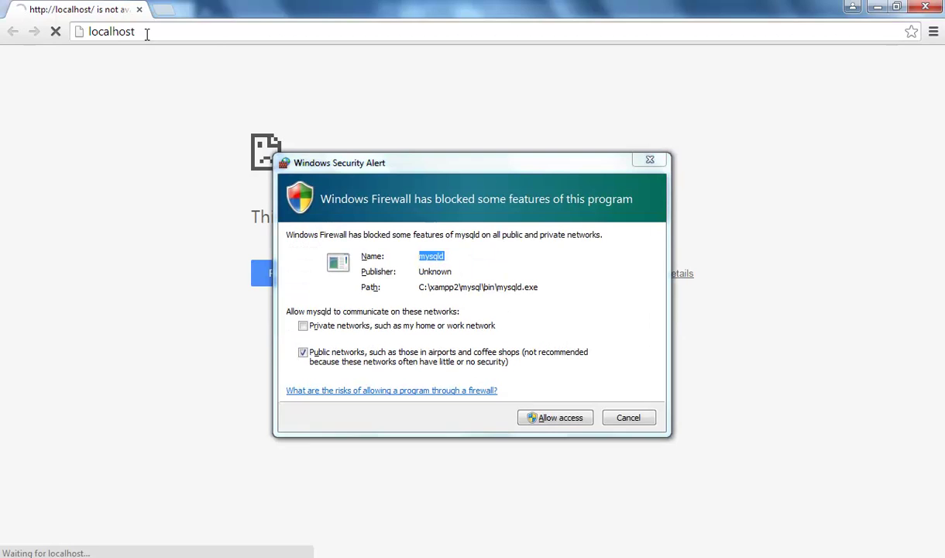
click(568, 422)
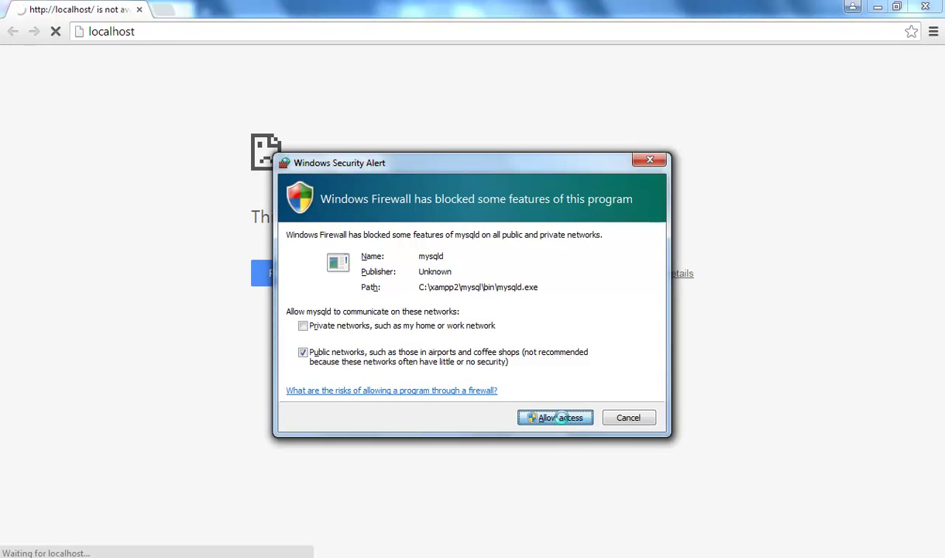
click(553, 419)
click(563, 422)
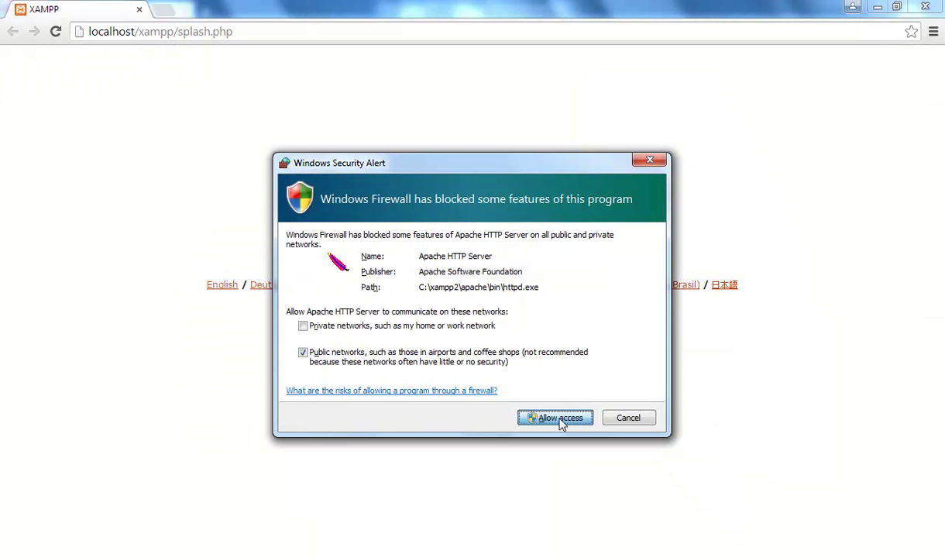
click(561, 420)
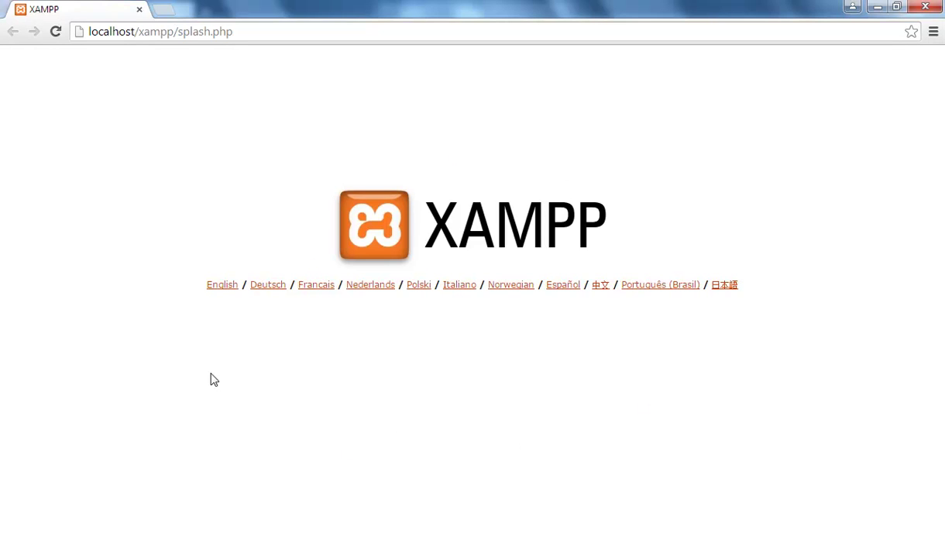
- Choose English on the XAMPP splash page, then open a new blank tab
click(222, 286)
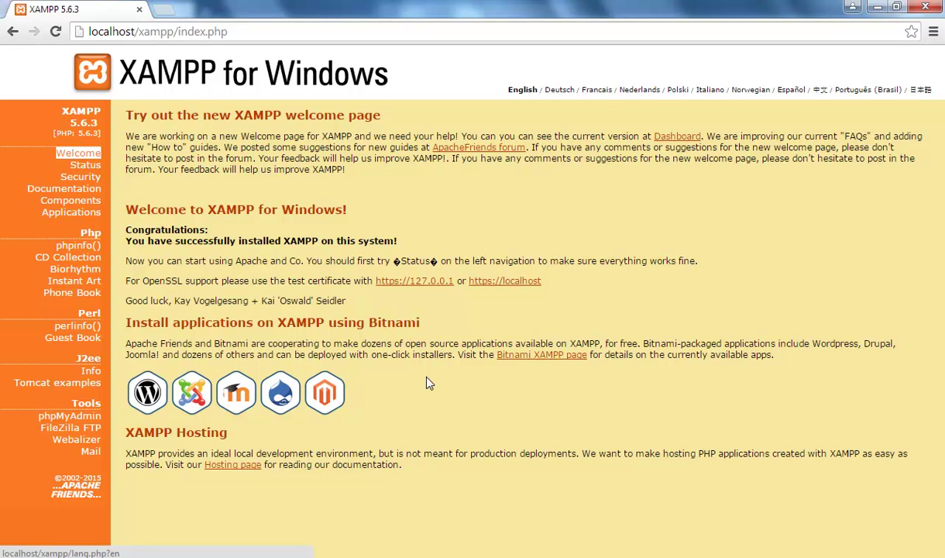
click(163, 9)
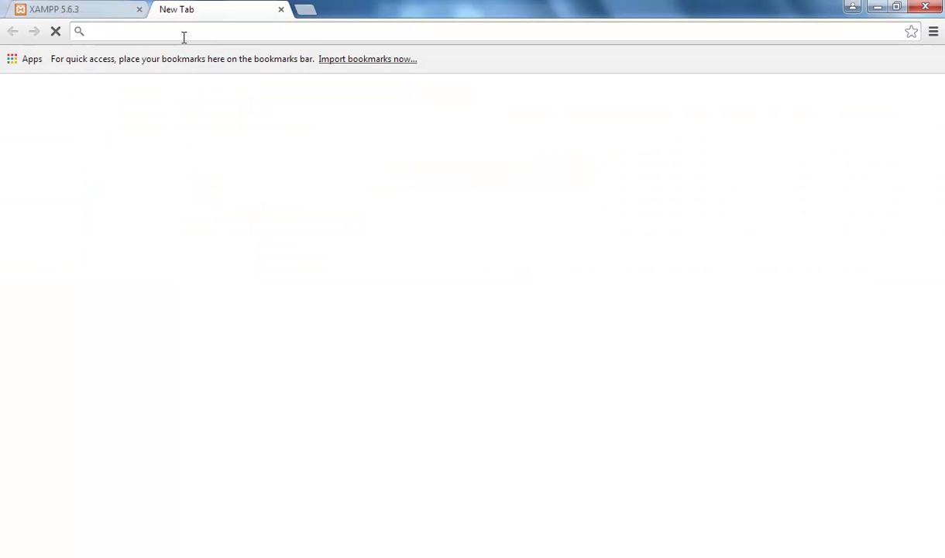
text(www.)
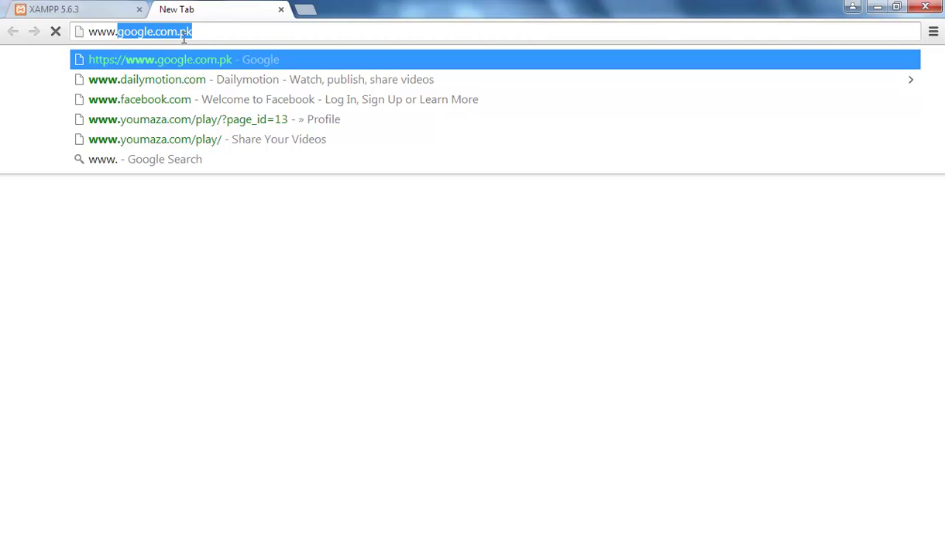
text(wor)
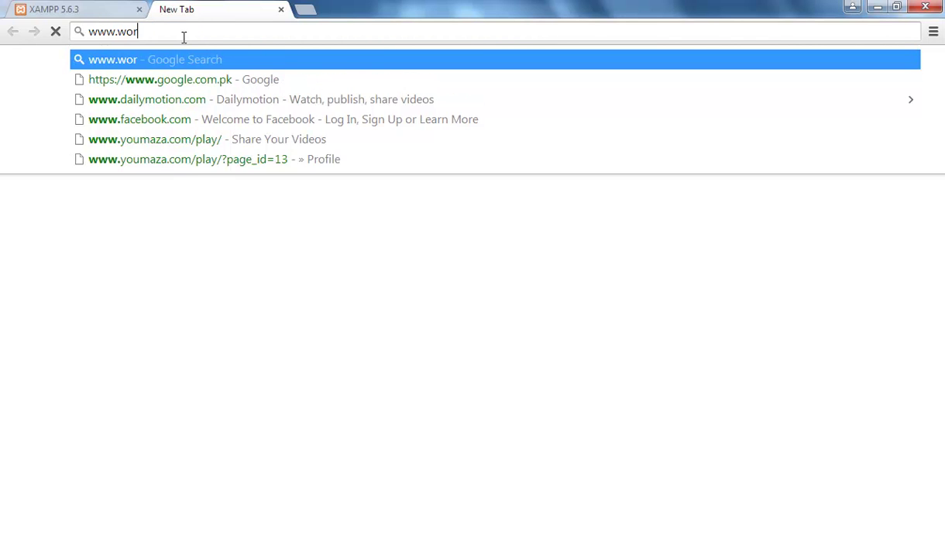
text(dpress)
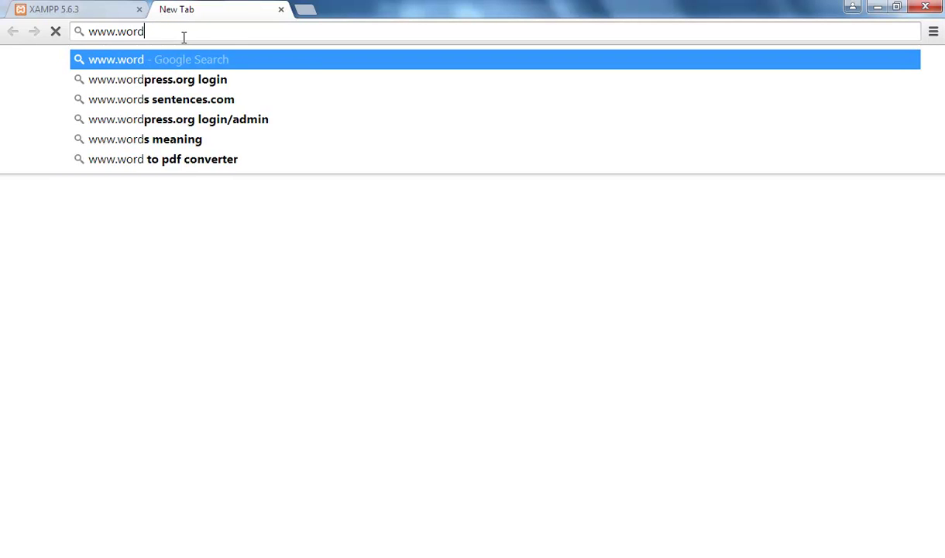
key(BackSpace)
text(.org)
key(Return)
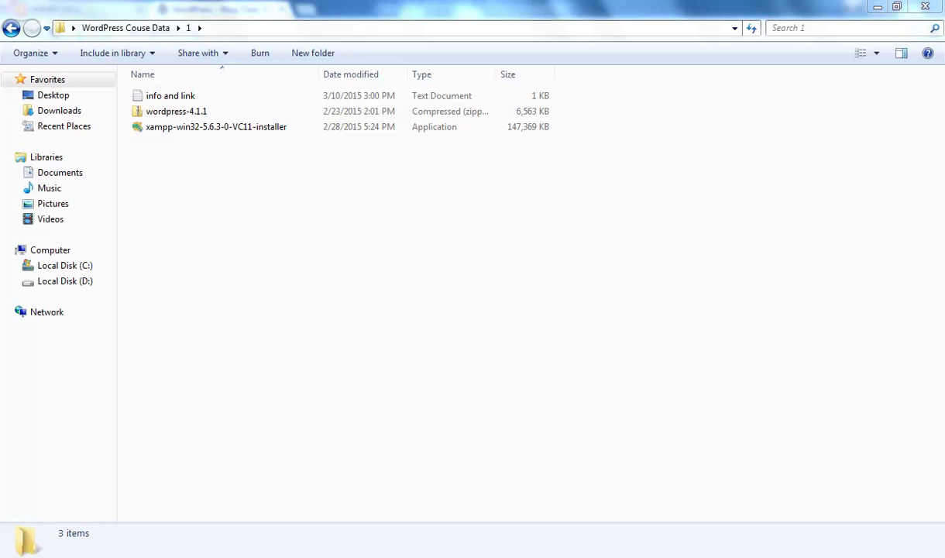
- Copy the wordpress-4.1.1 zip archive and browse to Local Disk (C:) showing xampp and xampp2
click(172, 114)
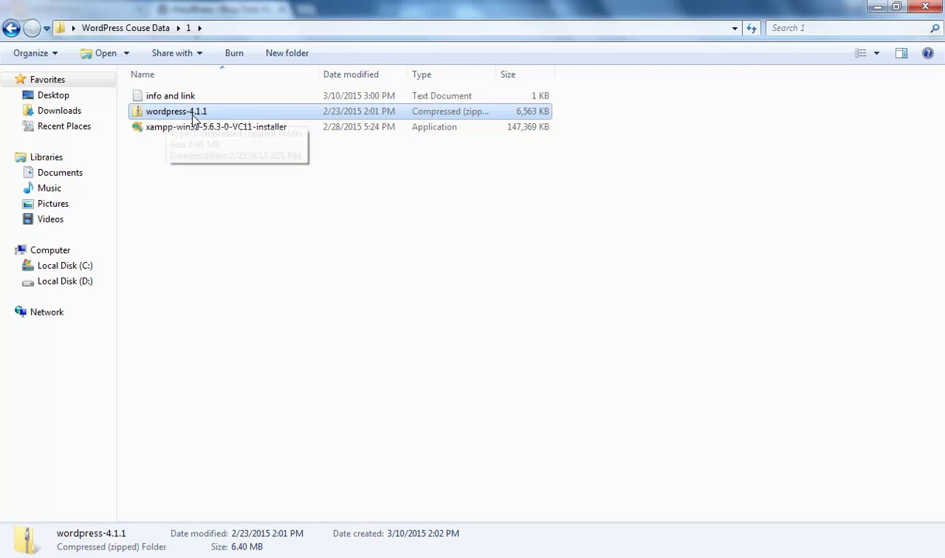
double_click(188, 112)
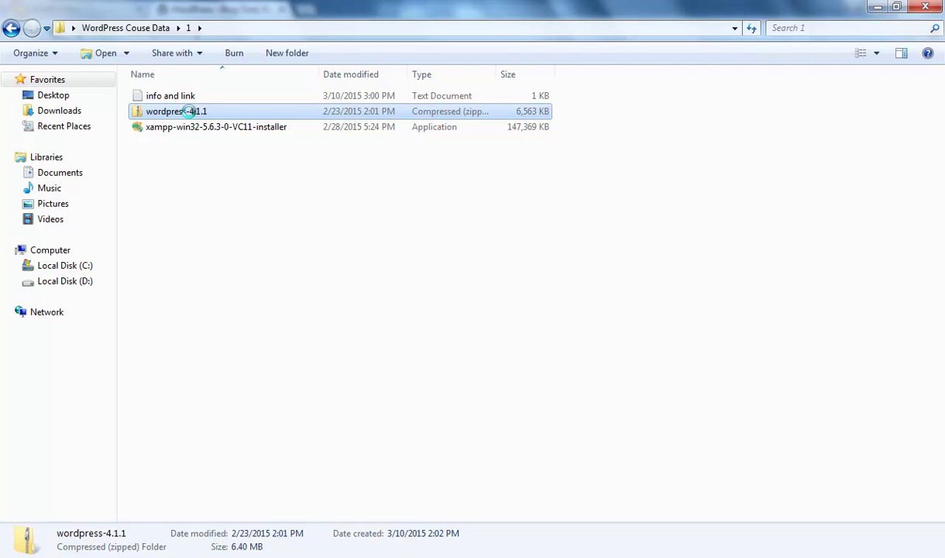
right_click(189, 111)
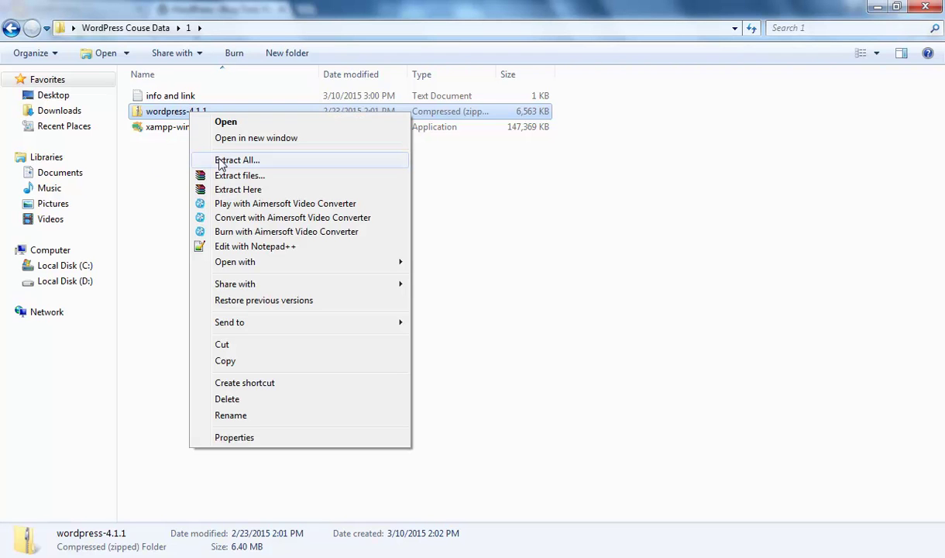
click(234, 361)
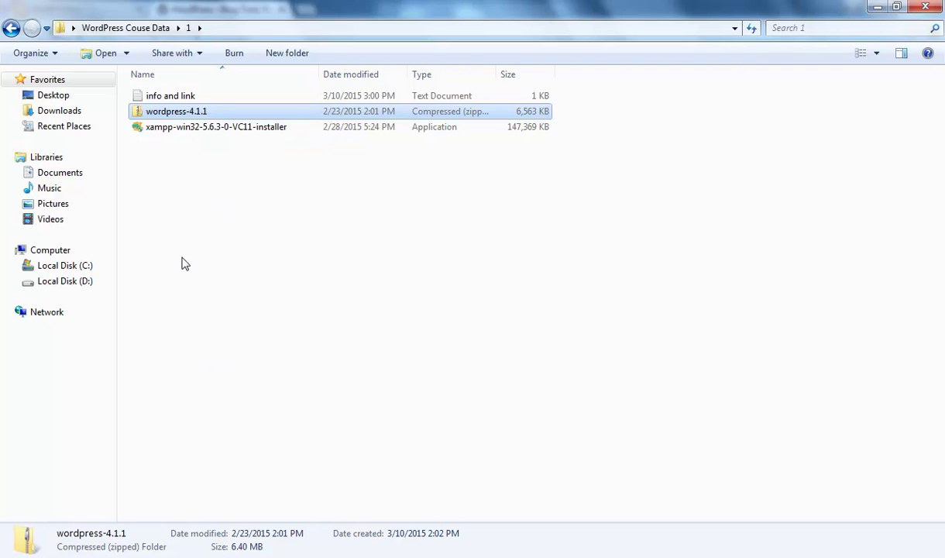
click(62, 268)
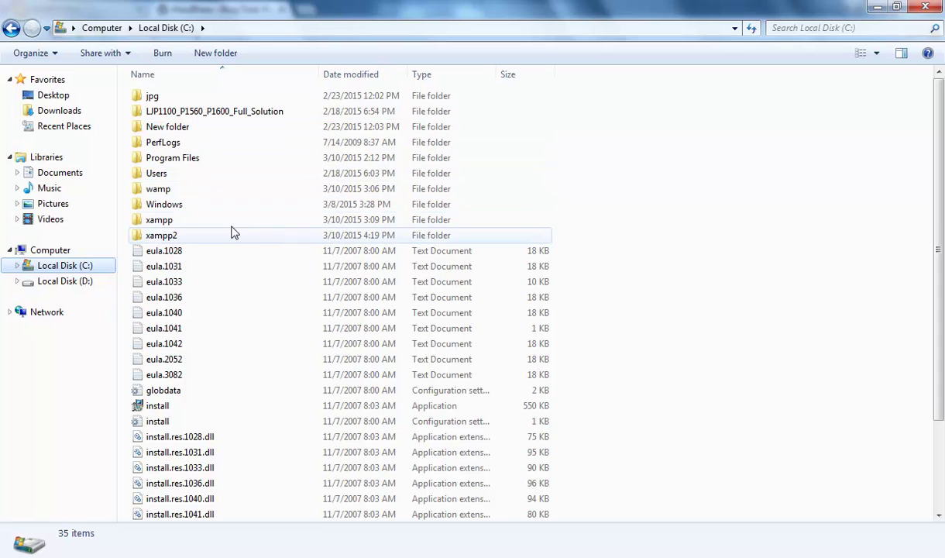
- Navigate into C:\xampp2\htdocs
click(176, 221)
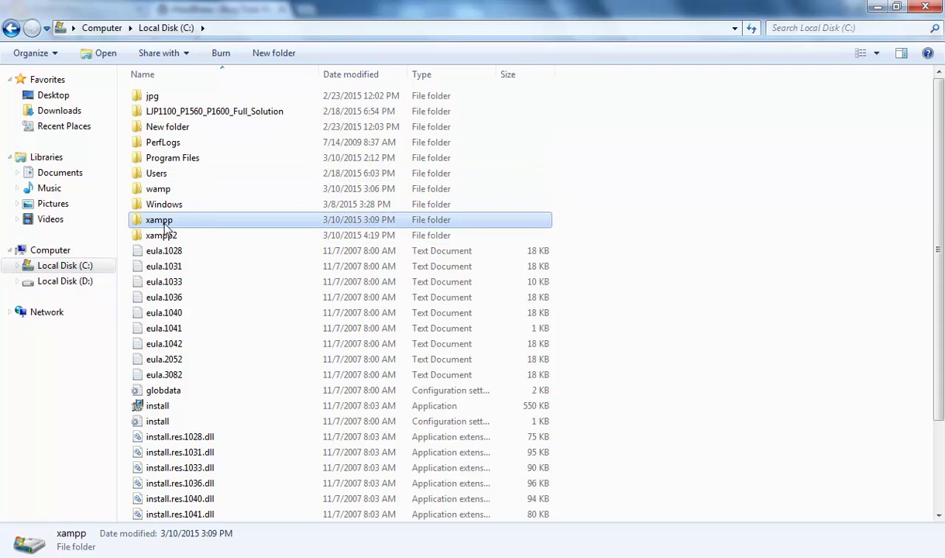
click(167, 237)
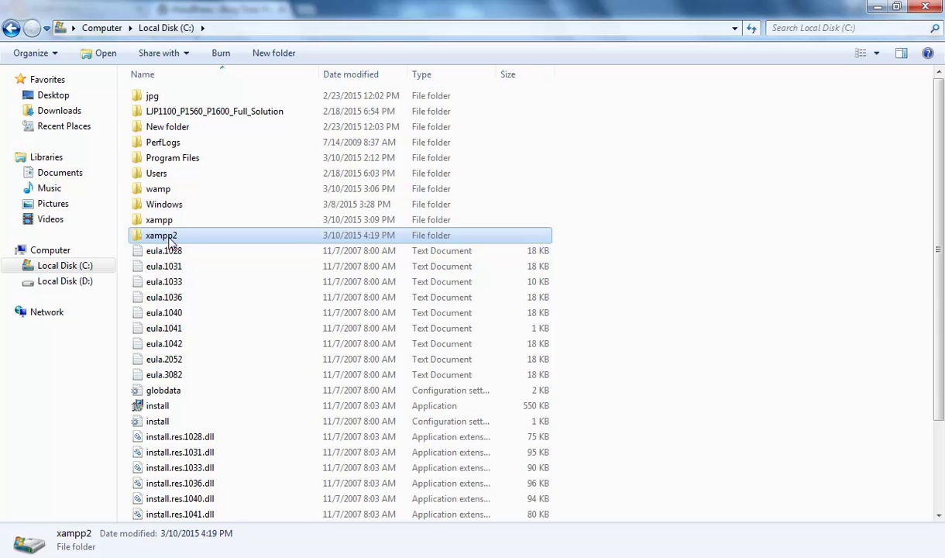
double_click(168, 236)
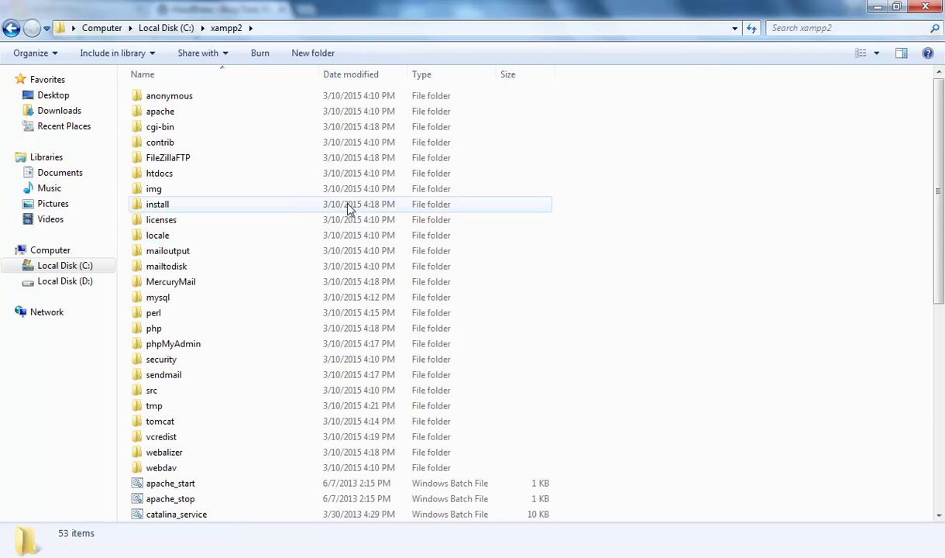
double_click(164, 175)
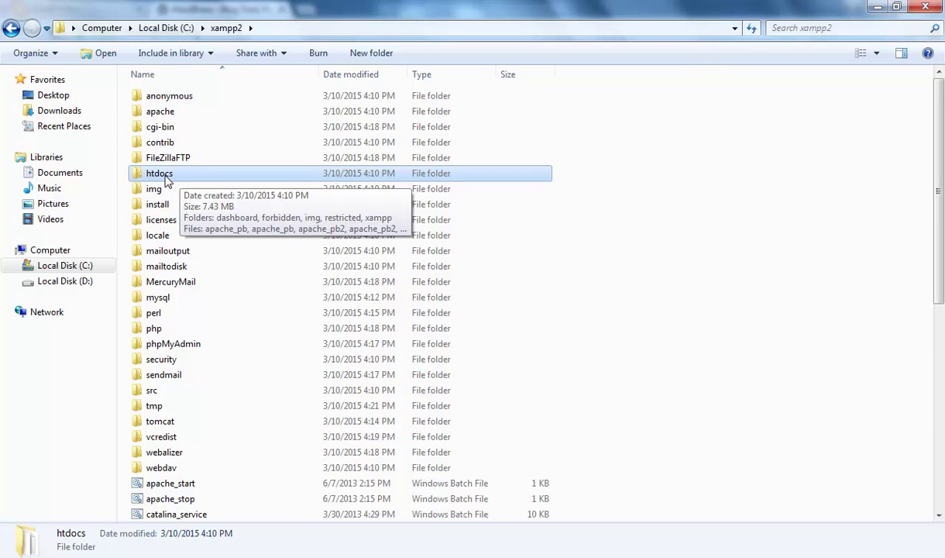
click(149, 175)
double_click(140, 177)
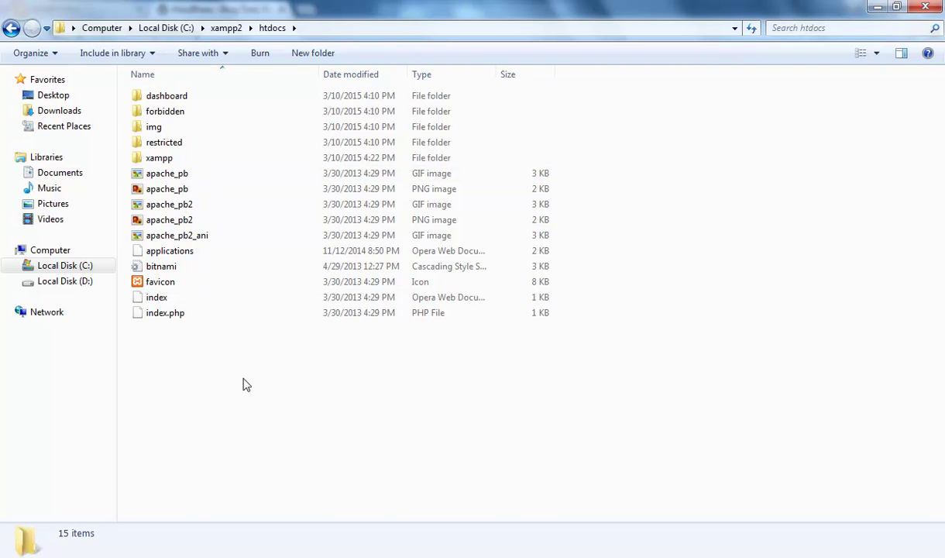
- Create a new folder named vidhippo in htdocs and open it
right_click(192, 357)
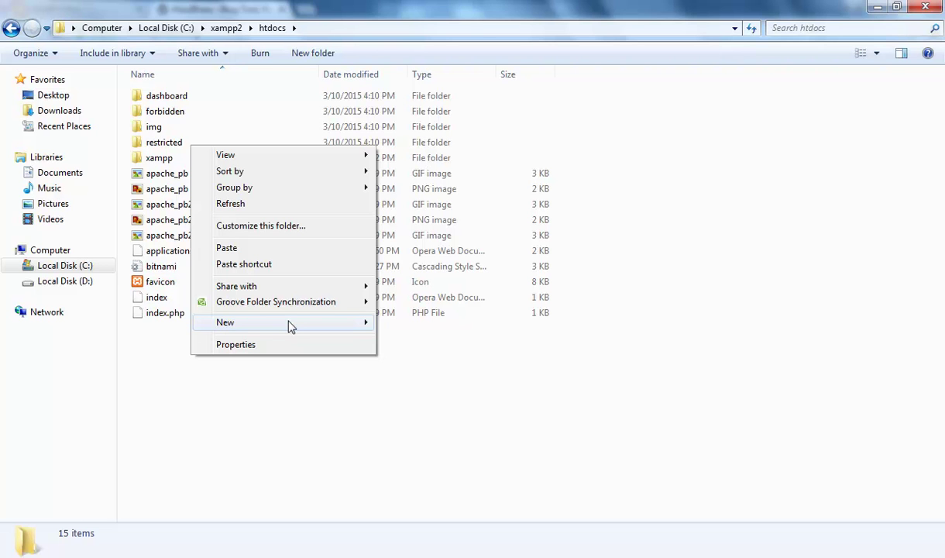
mouse_move(361, 321)
click(401, 325)
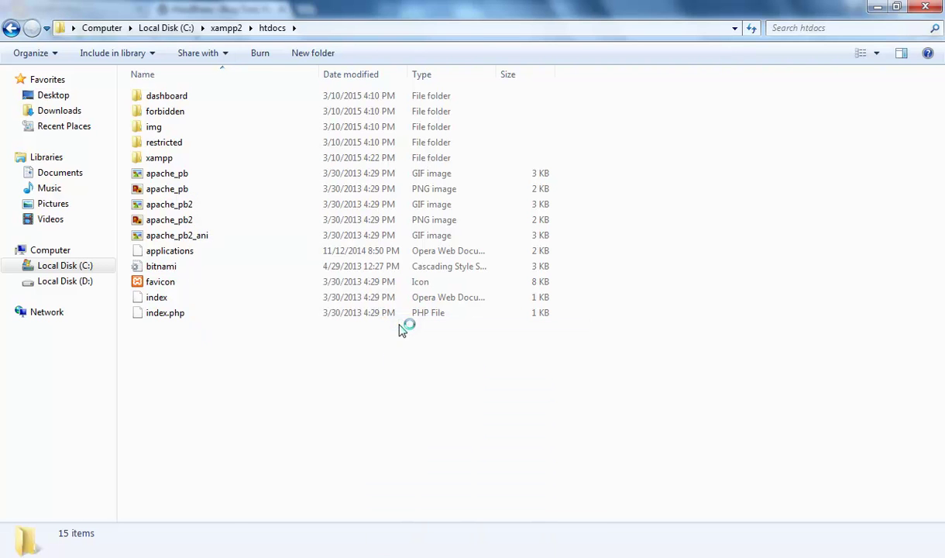
text(vidhippo)
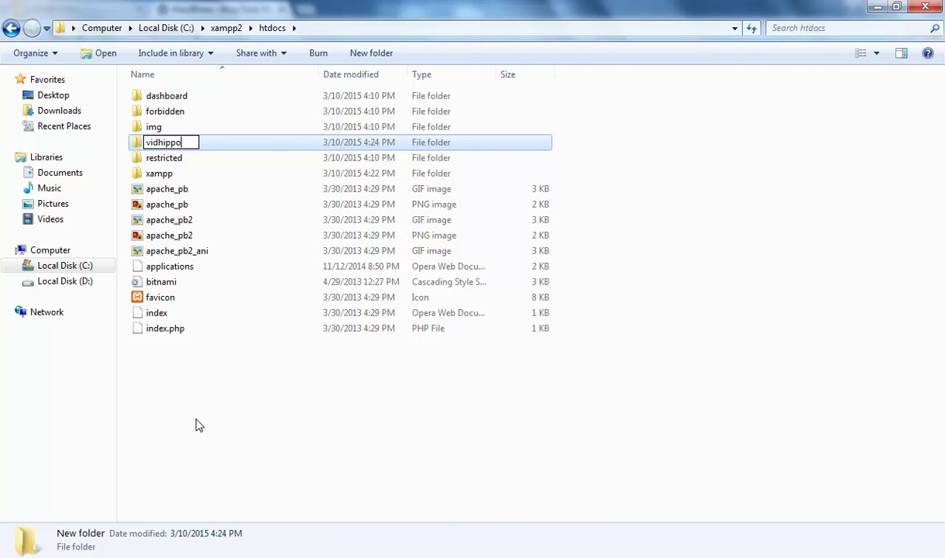
key(Return)
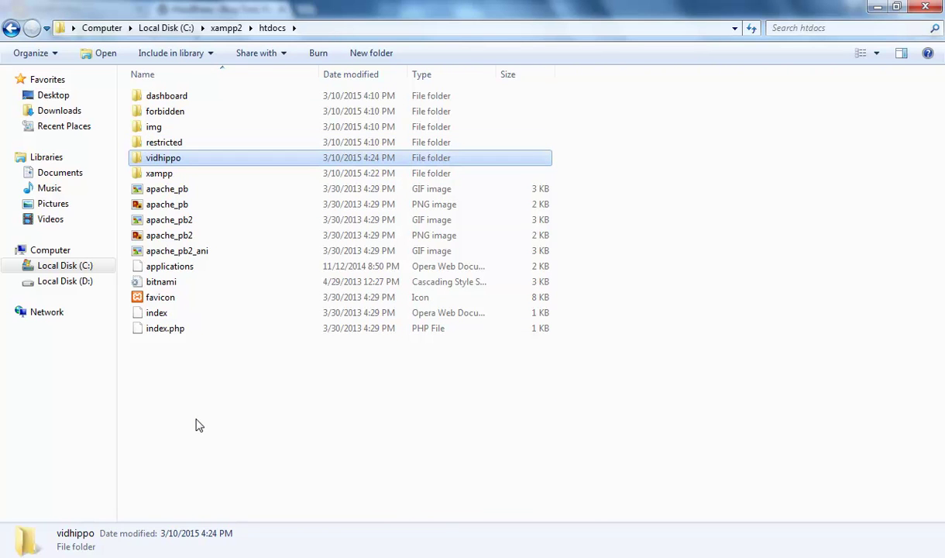
key(Return)
- Paste the wordpress-4.1.1 zip into vidhippo and extract it there
right_click(202, 405)
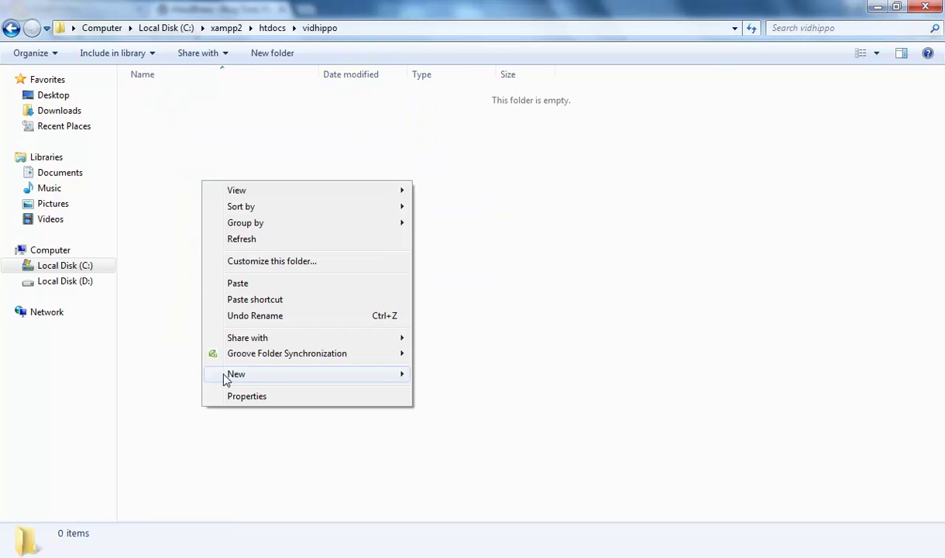
click(522, 214)
right_click(254, 200)
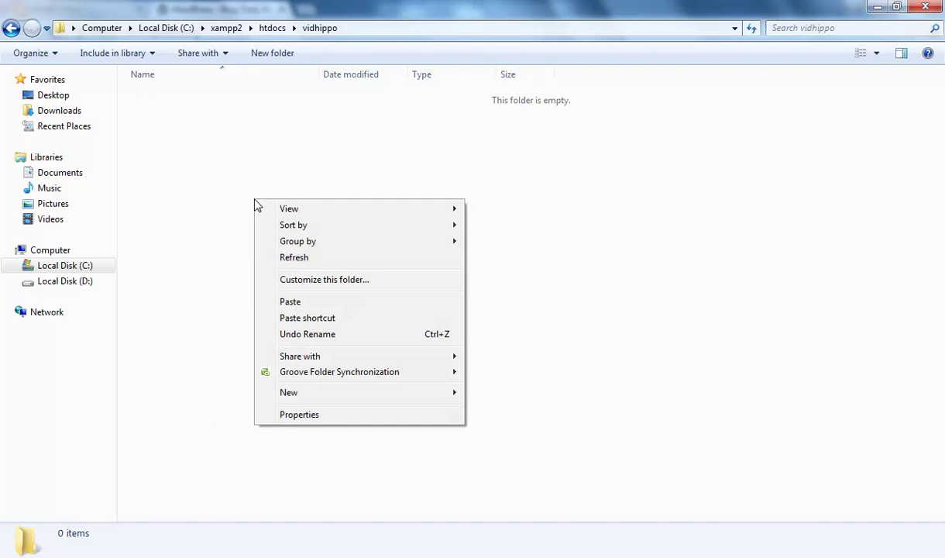
click(291, 302)
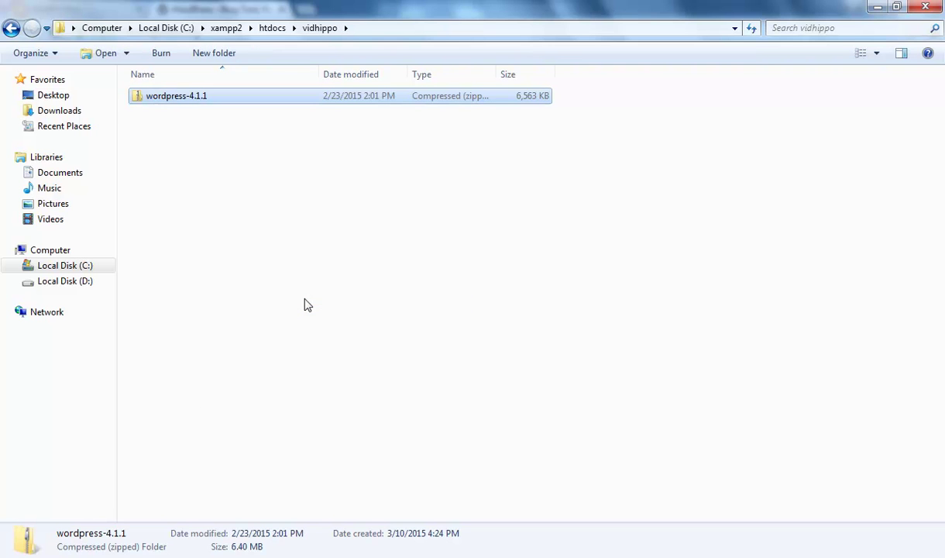
click(270, 268)
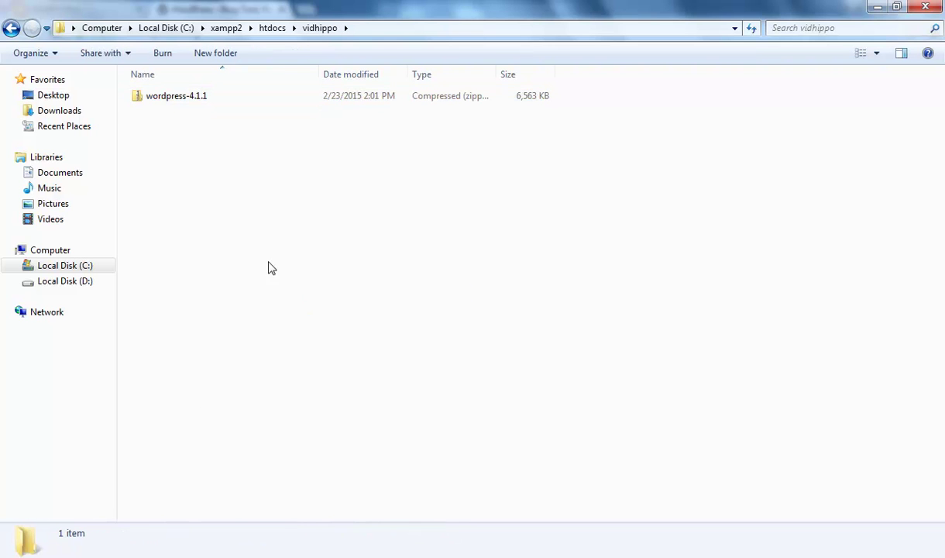
click(179, 103)
right_click(179, 103)
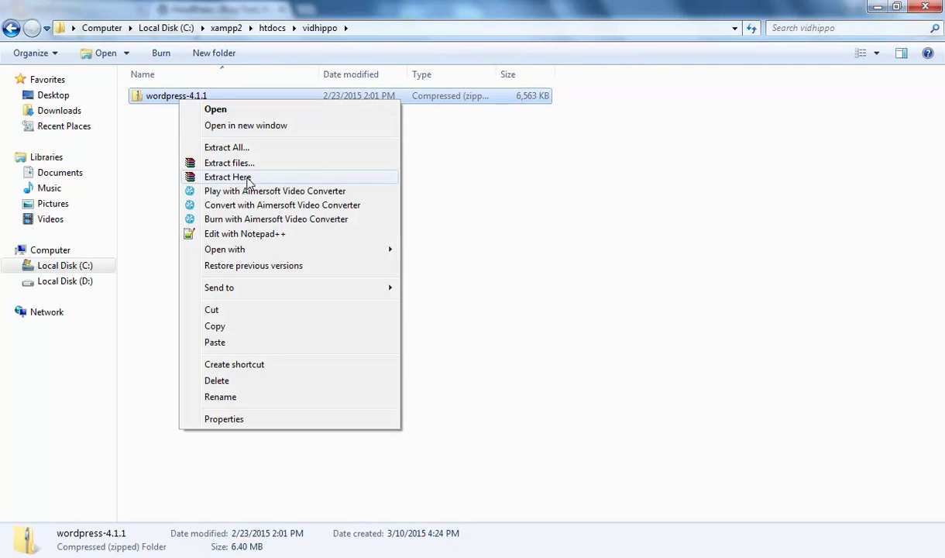
click(249, 178)
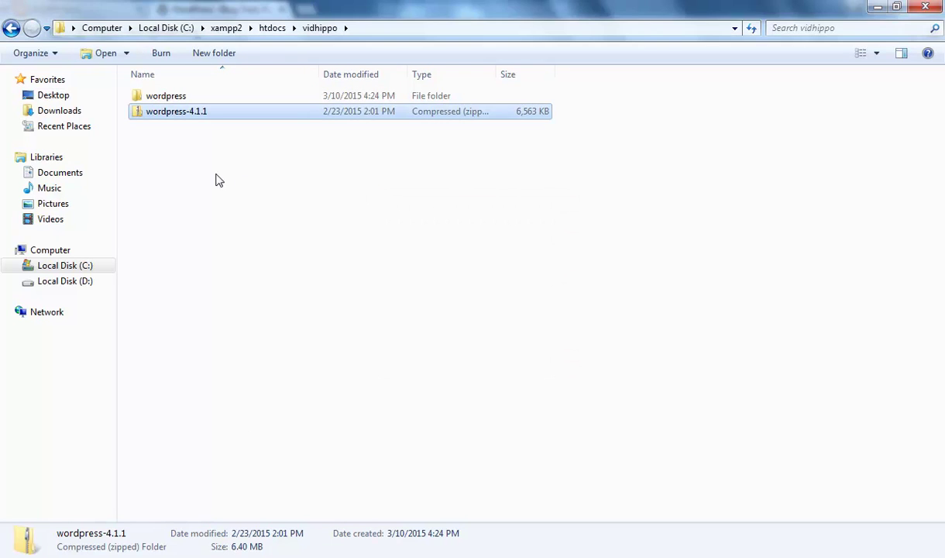
- Delete the wordpress-4.1.1 zip, leaving only the extracted wordpress folder
click(165, 115)
right_click(165, 115)
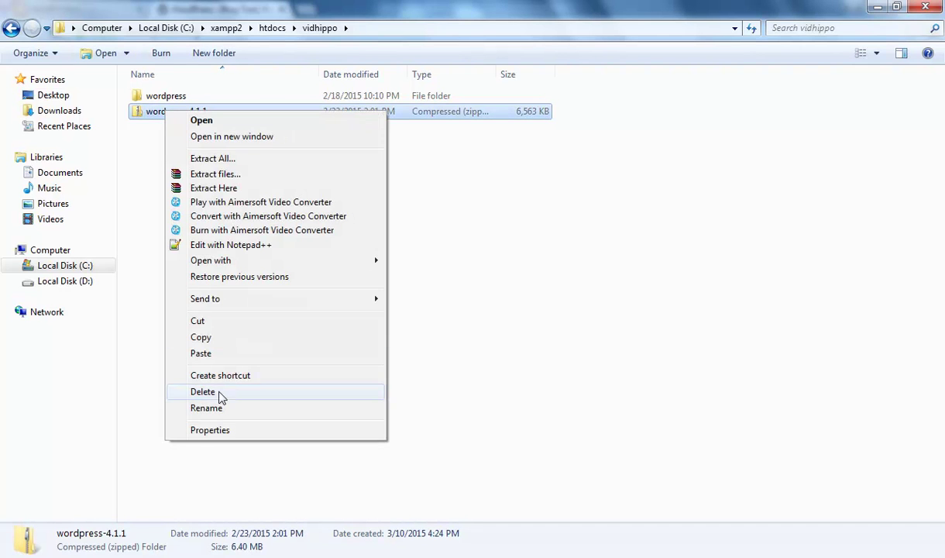
click(211, 376)
click(534, 341)
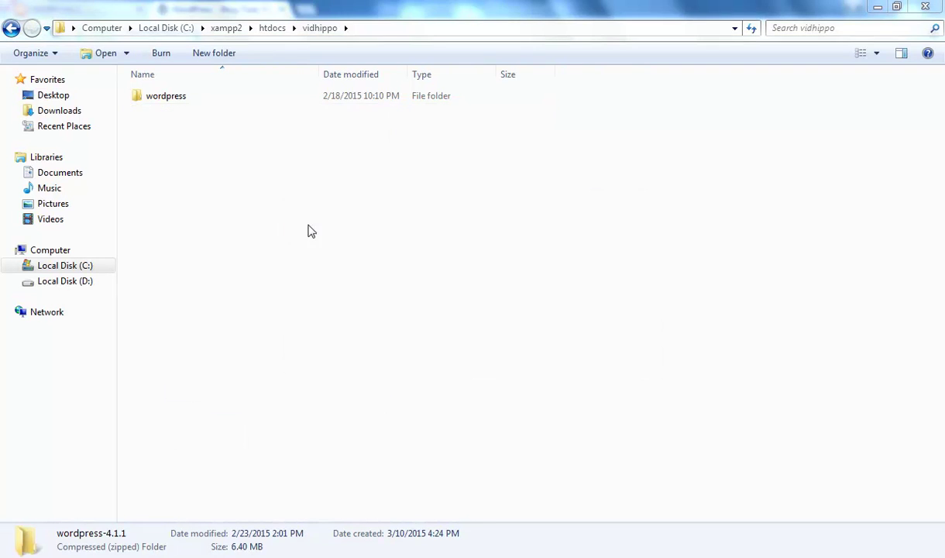
click(166, 102)
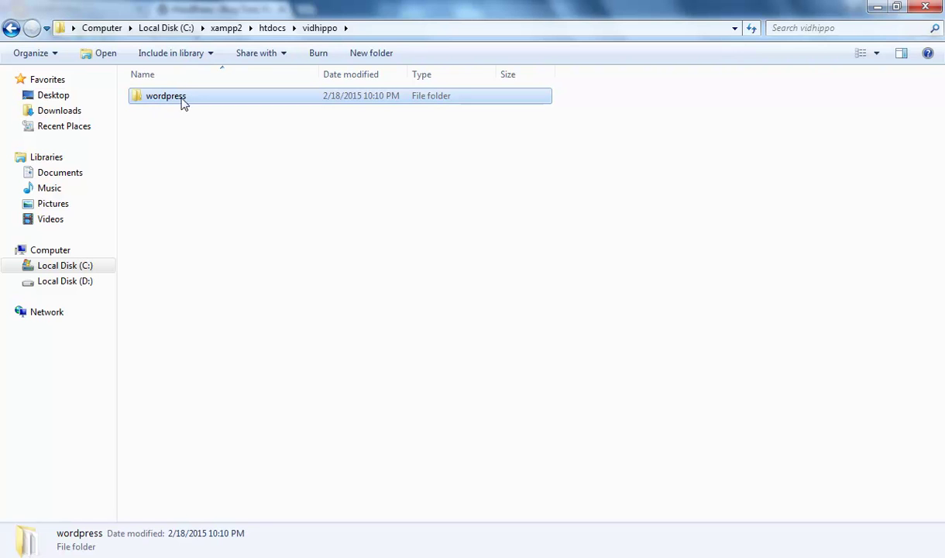
- Cut all 19 items from the wordpress folder and paste them directly into vidhippo
double_click(178, 100)
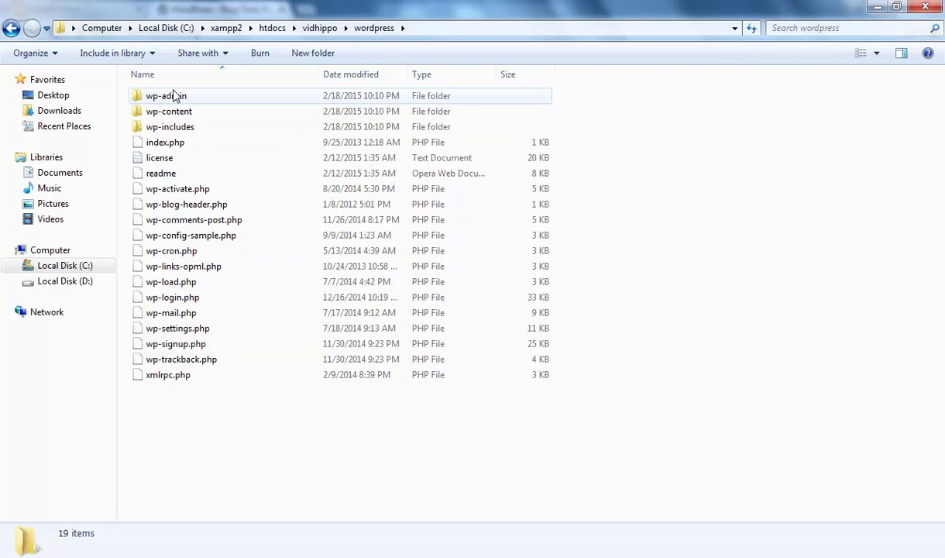
drag(186, 400, 150, 94)
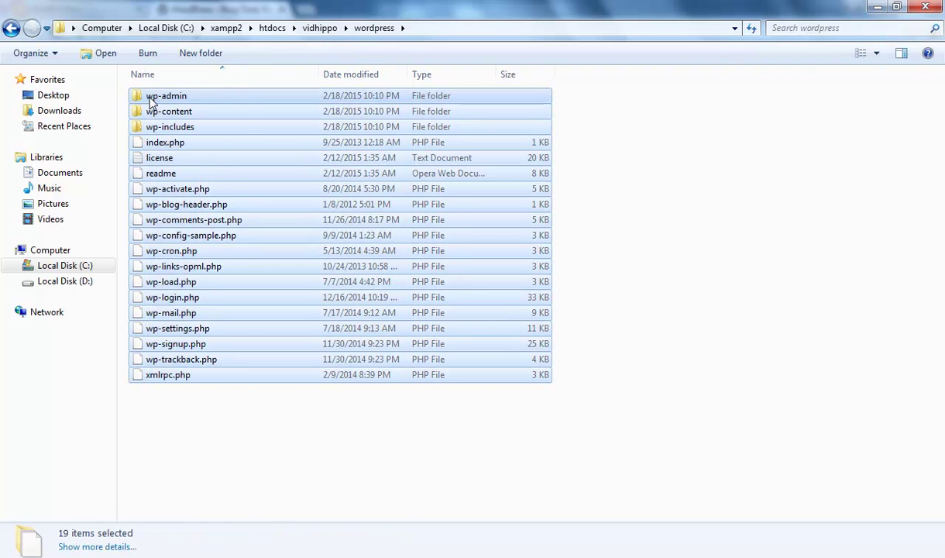
right_click(151, 97)
click(197, 196)
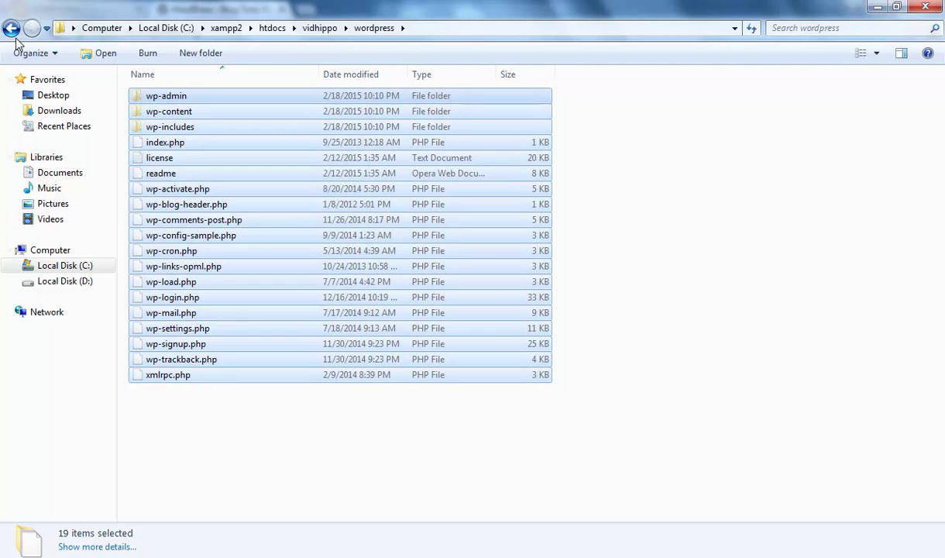
click(11, 28)
right_click(196, 190)
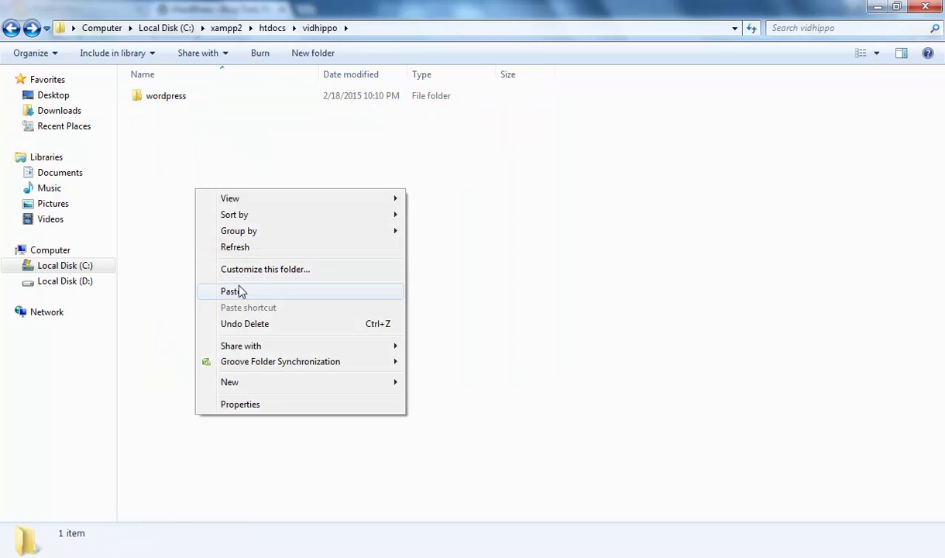
click(239, 289)
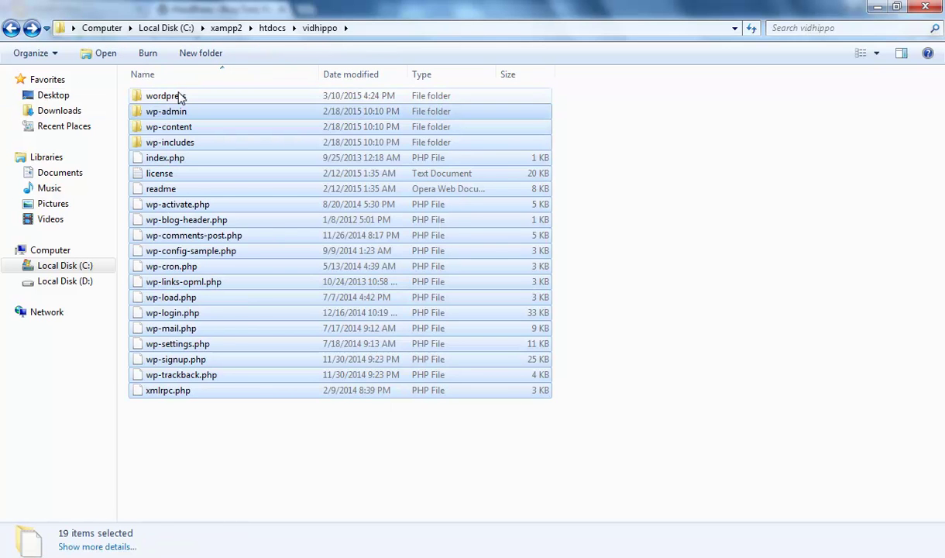
- Delete the emptied wordpress folder and switch back to Chrome
click(178, 96)
right_click(173, 99)
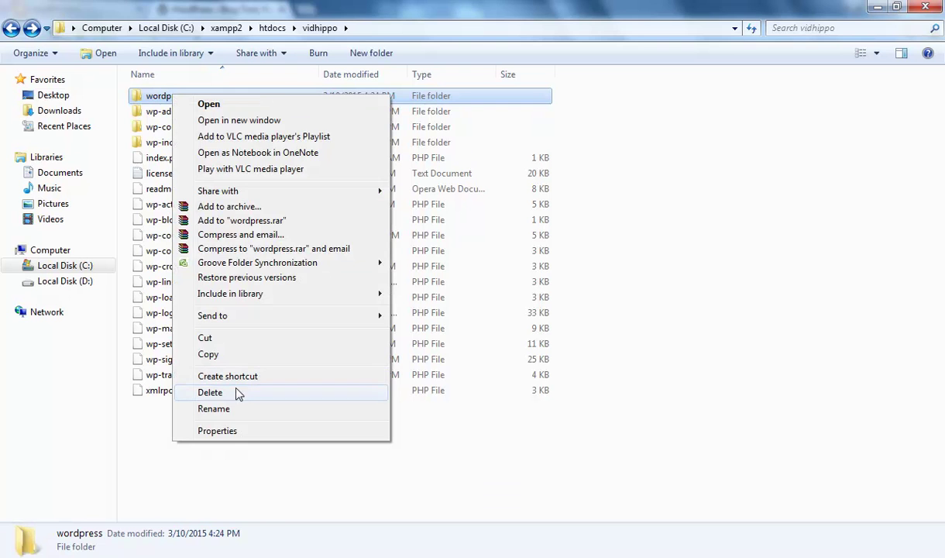
click(234, 392)
click(529, 348)
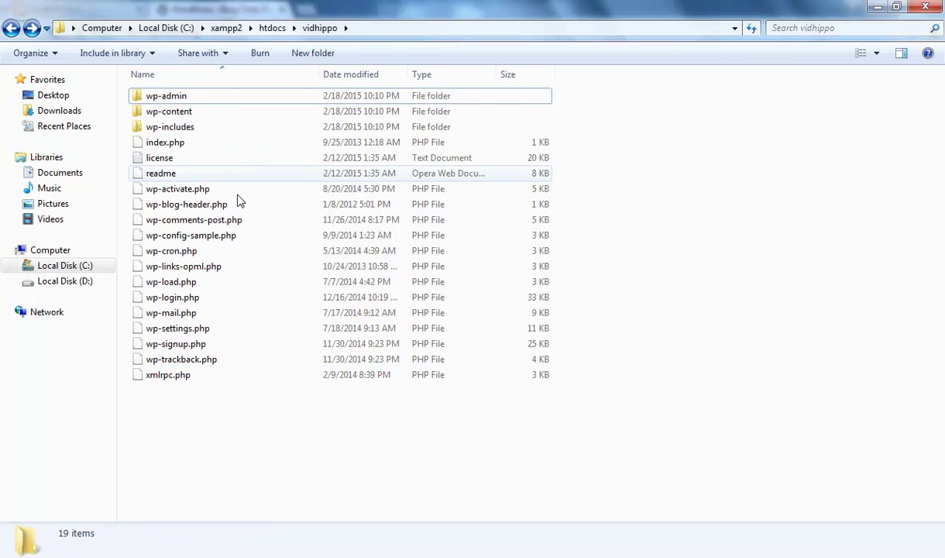
drag(245, 434, 205, 415)
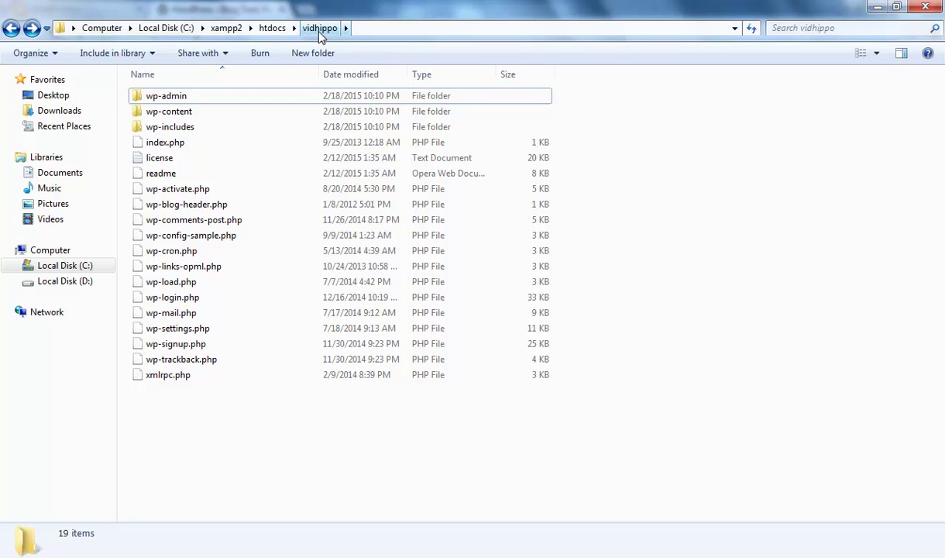
drag(227, 438, 159, 75)
click(333, 457)
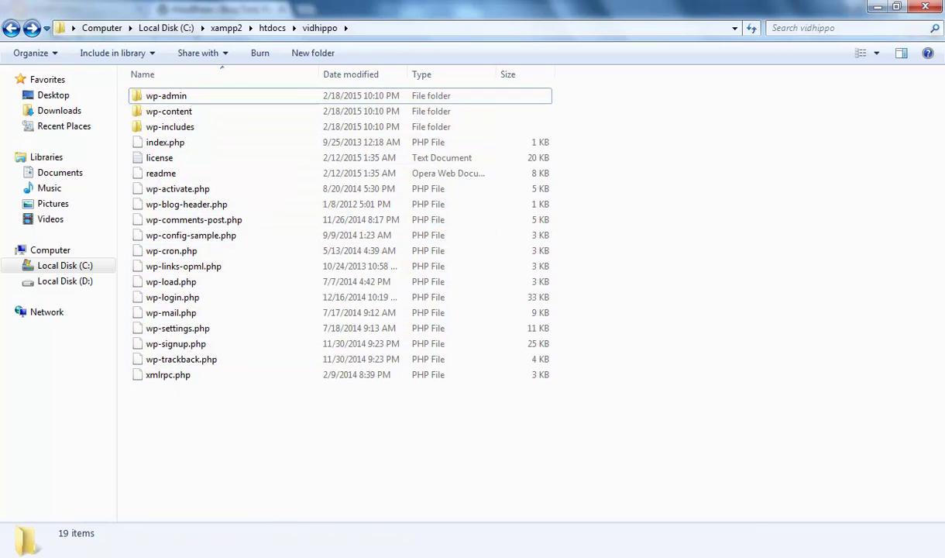
key(alt+Tab)
- On the XAMPP tab, change the address from localhost/xampp/index.php to localhost/vidhippo and load it
click(226, 31)
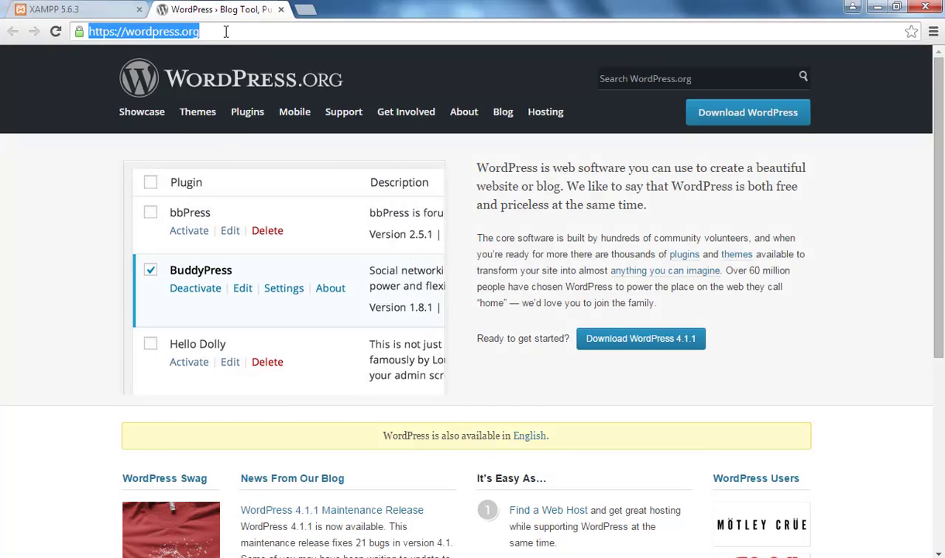
click(80, 10)
drag(139, 33, 331, 40)
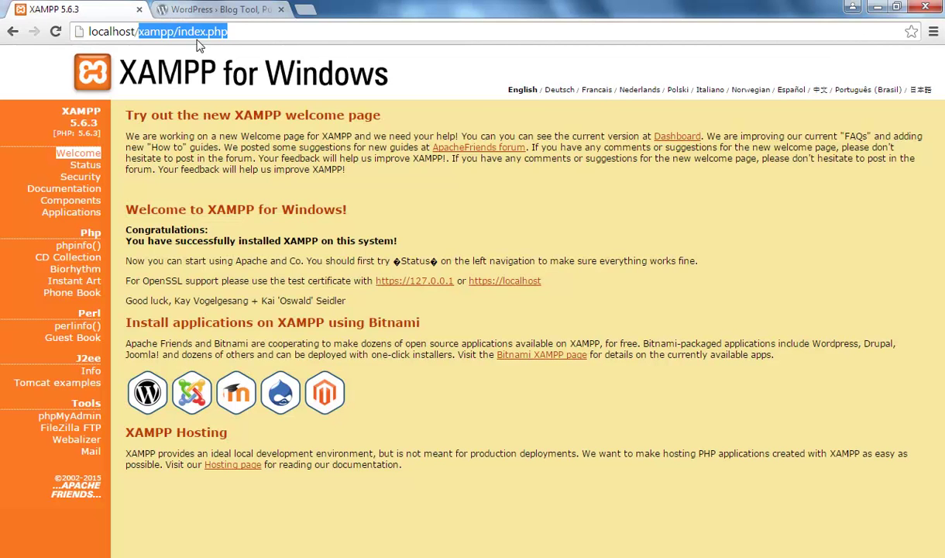
key(BackSpace)
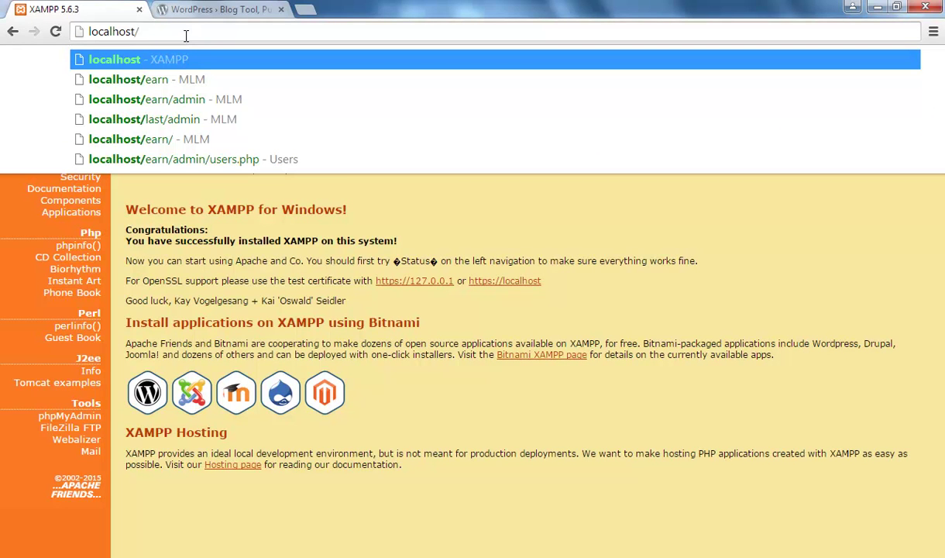
text(vidhippo)
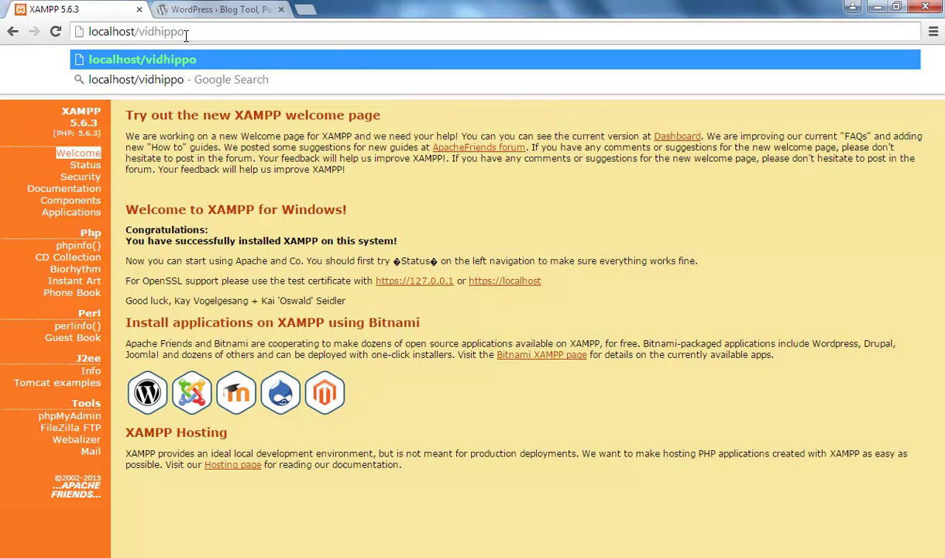
key(Return)
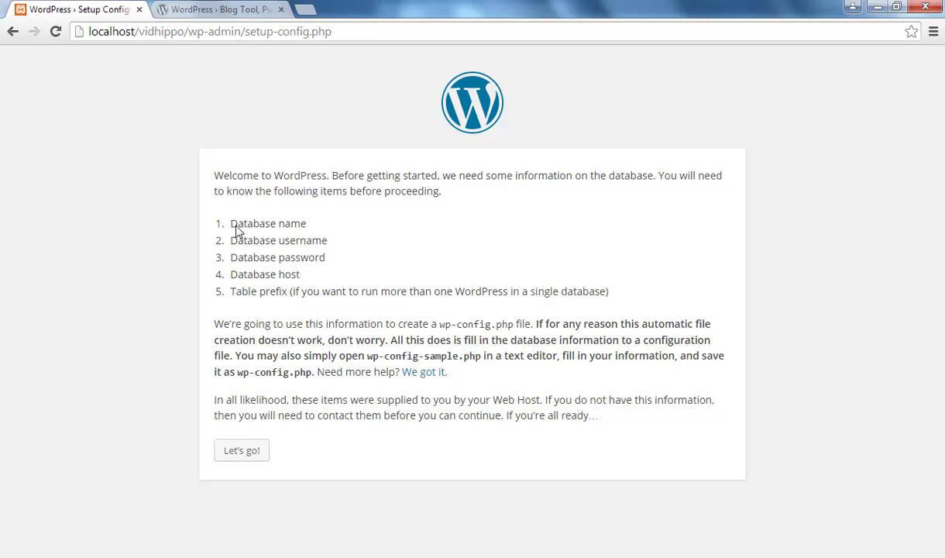
- Review the required database name, username, password and host, then continue with Let's go!
triple_click(326, 224)
drag(237, 242, 328, 245)
drag(238, 259, 328, 258)
click(241, 277)
drag(241, 278, 313, 274)
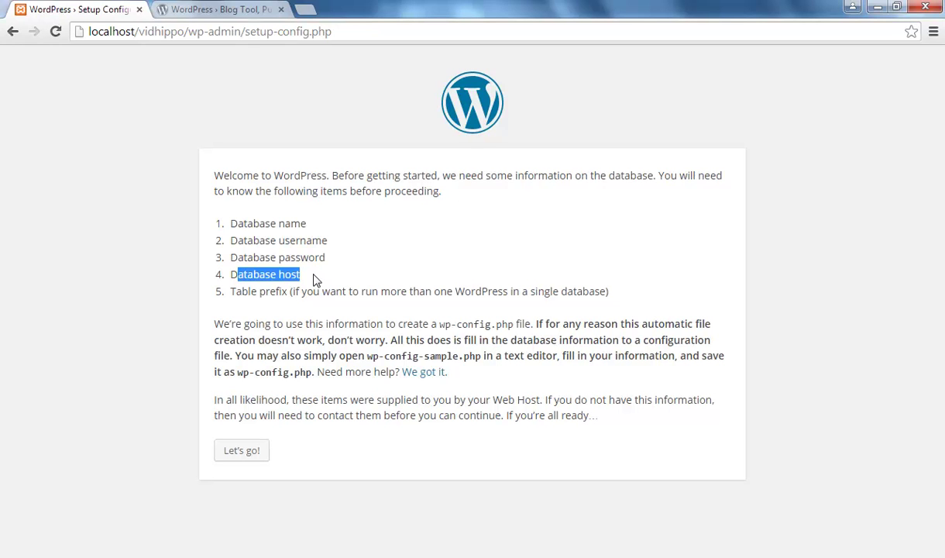
click(241, 456)
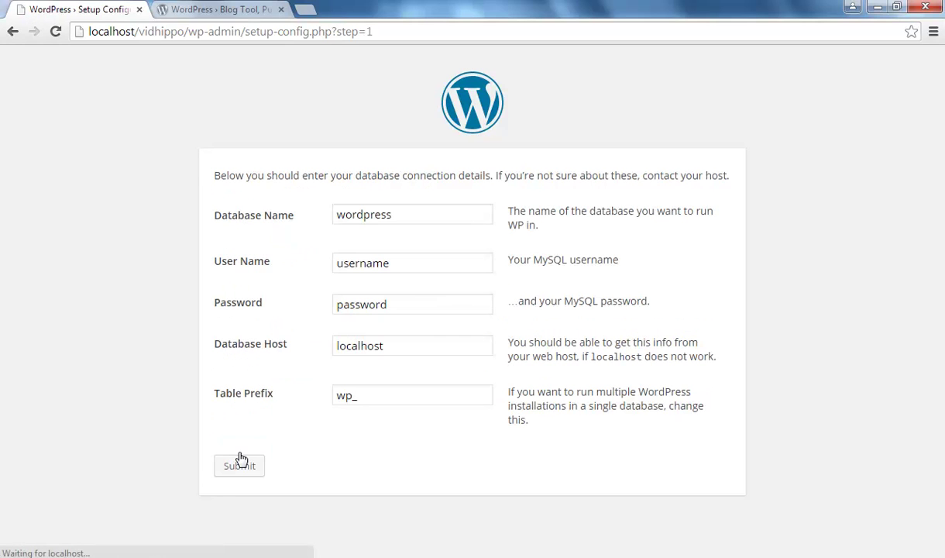
- Look over the Database Name and User Name fields, then switch to the second browser tab
click(392, 216)
click(381, 259)
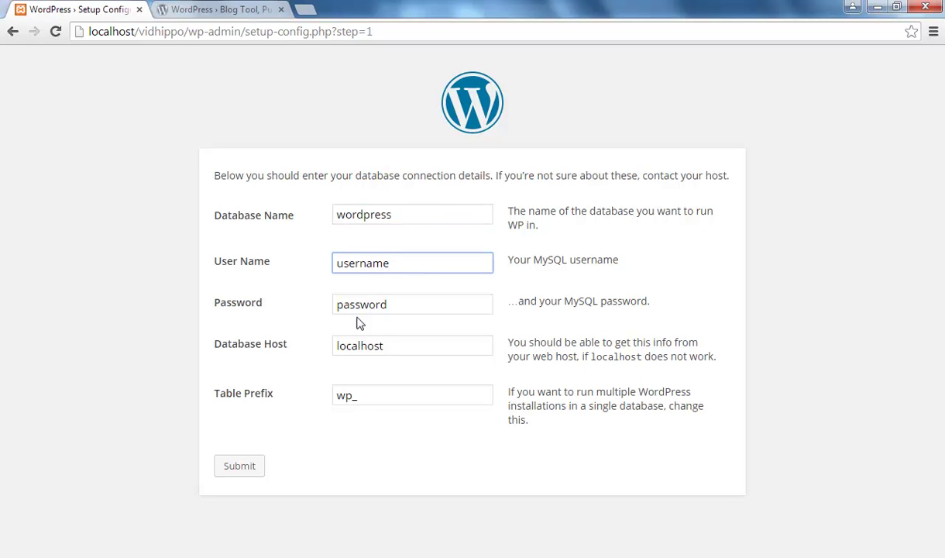
click(252, 13)
- Load localhost in the second tab and open phpMyAdmin from the XAMPP sidebar
text(localhost)
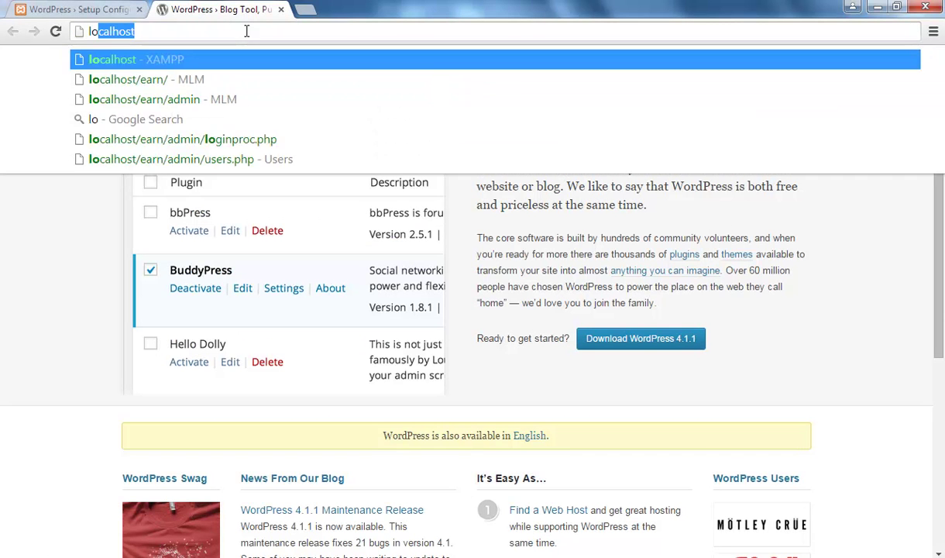
key(Return)
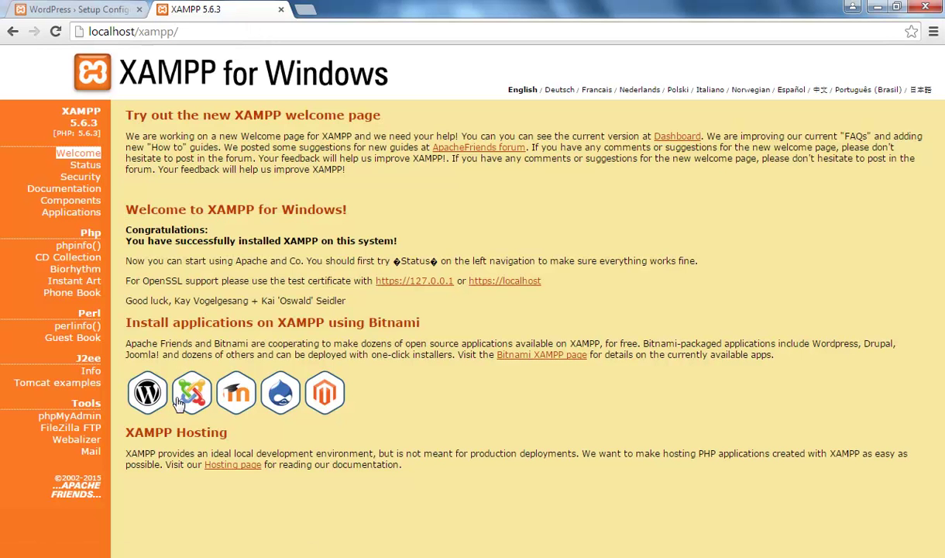
click(72, 416)
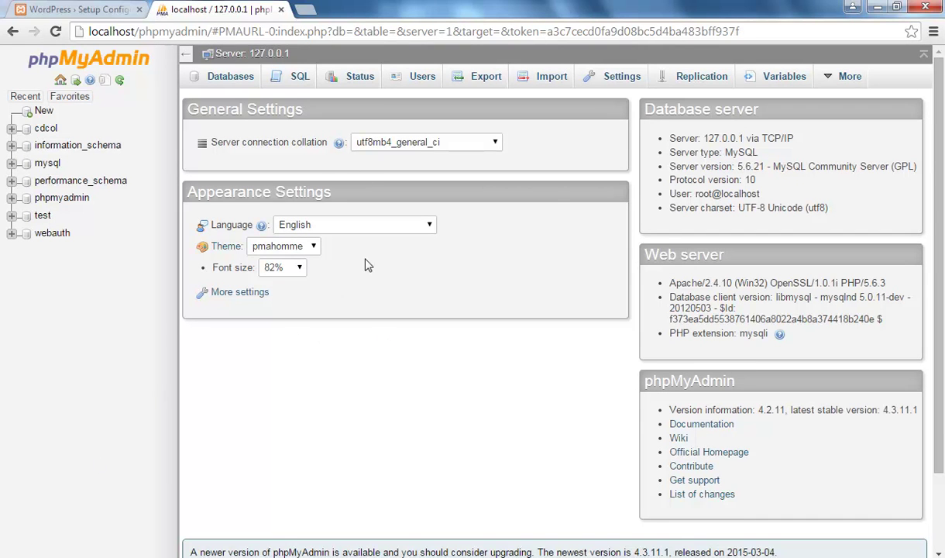
- Create a database named hello on phpMyAdmin's Databases page
click(223, 82)
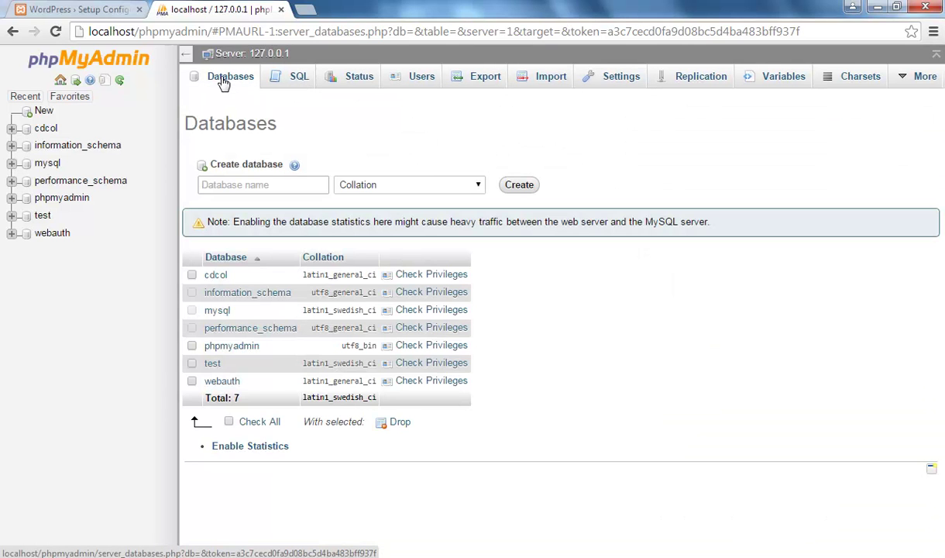
click(248, 178)
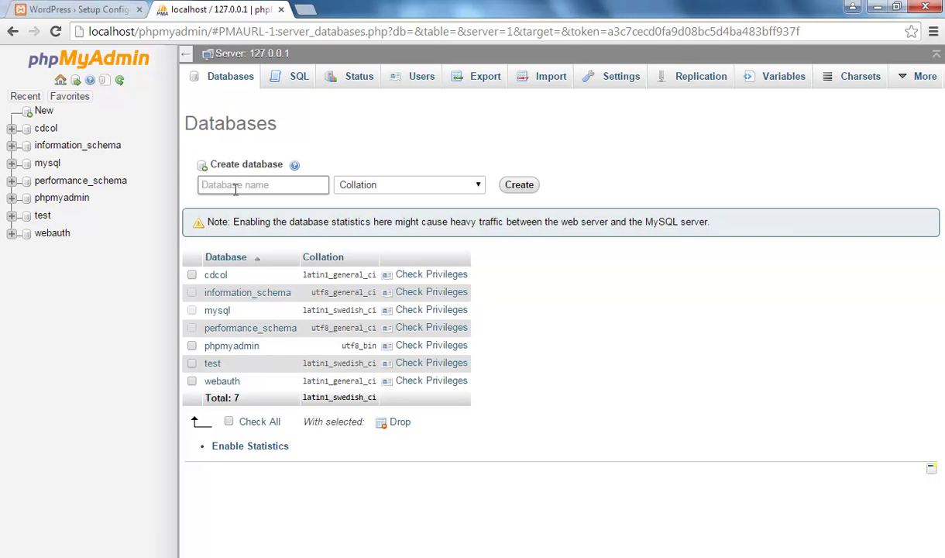
text(hello)
click(524, 186)
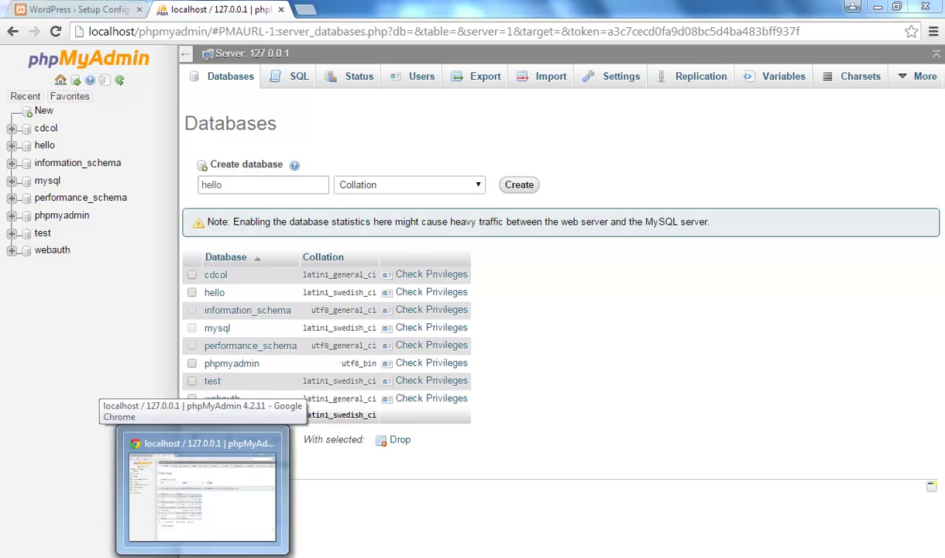
- Return to the WordPress setup configuration tab in Chrome
click(170, 555)
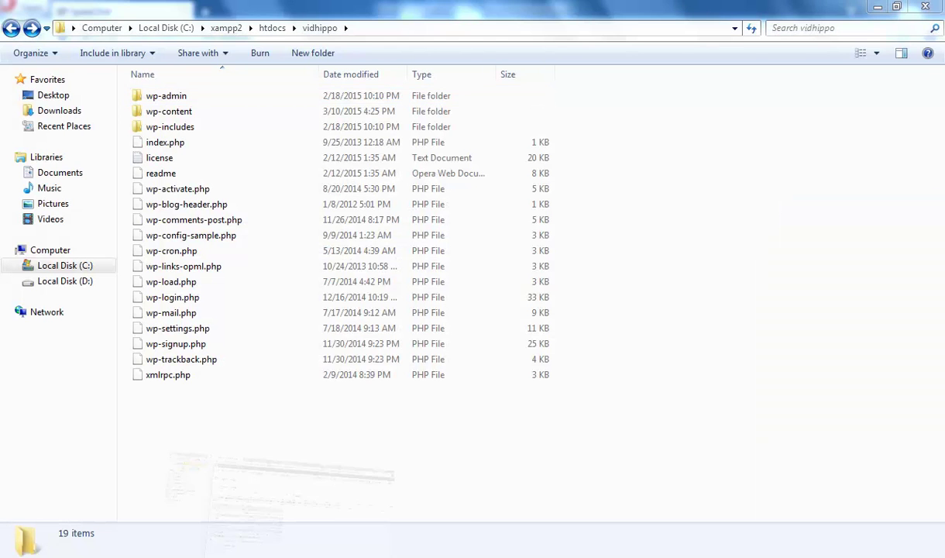
key(alt+Tab)
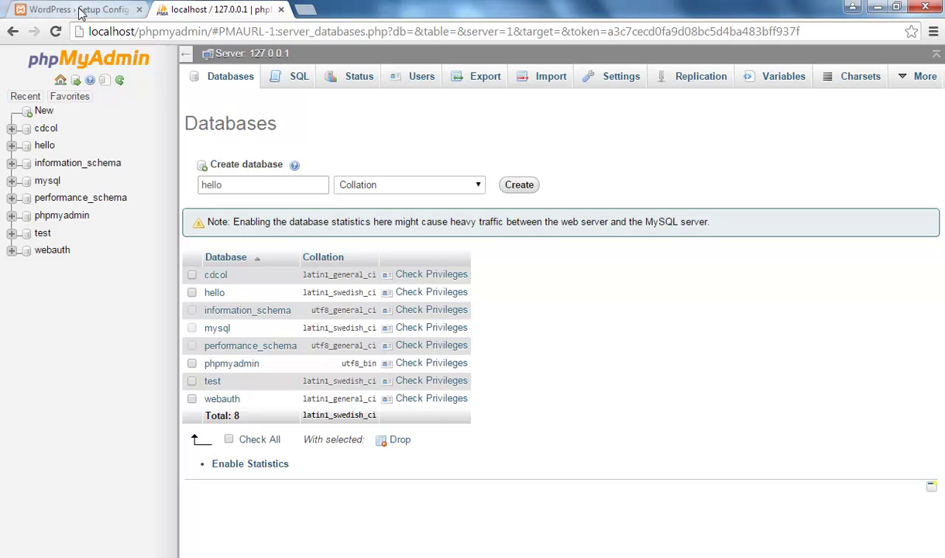
click(77, 9)
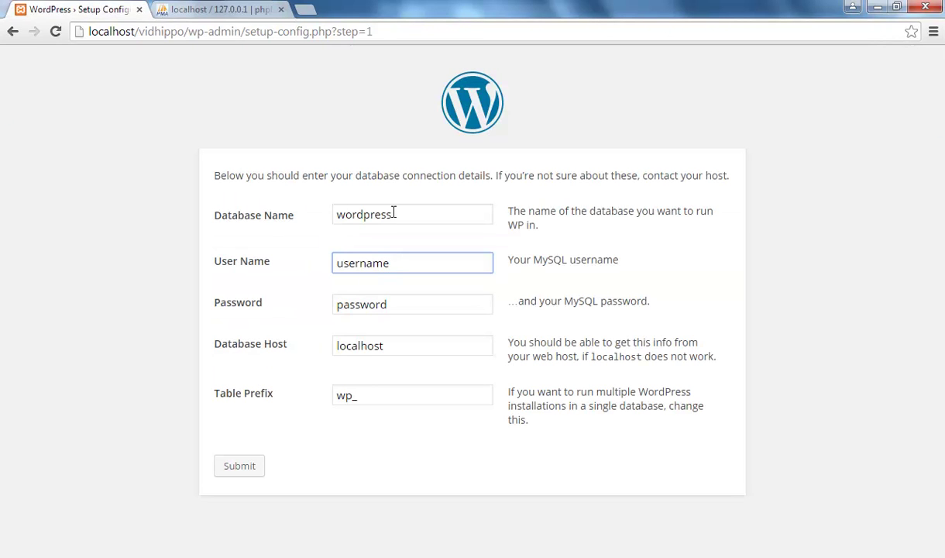
- Enter database name hello, user name root, and leave the password empty
drag(407, 217, 315, 223)
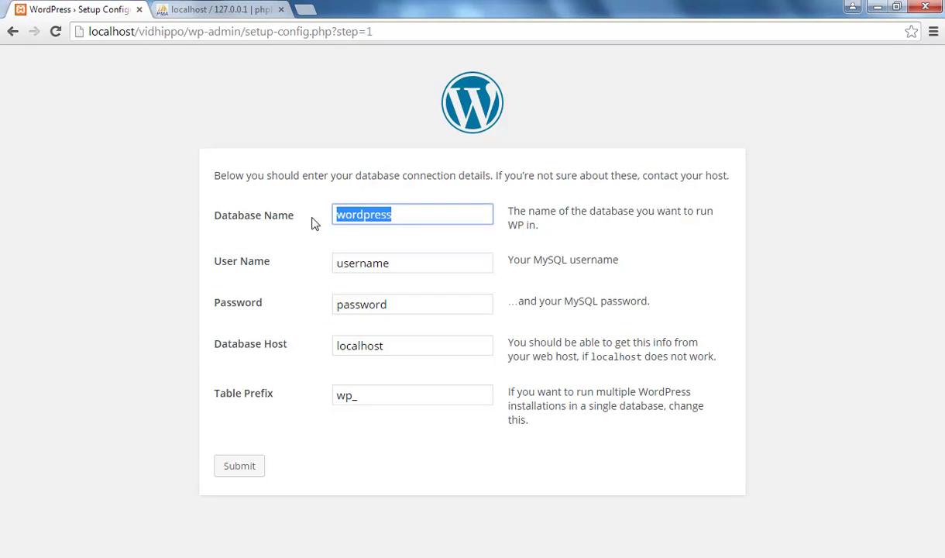
text(hello)
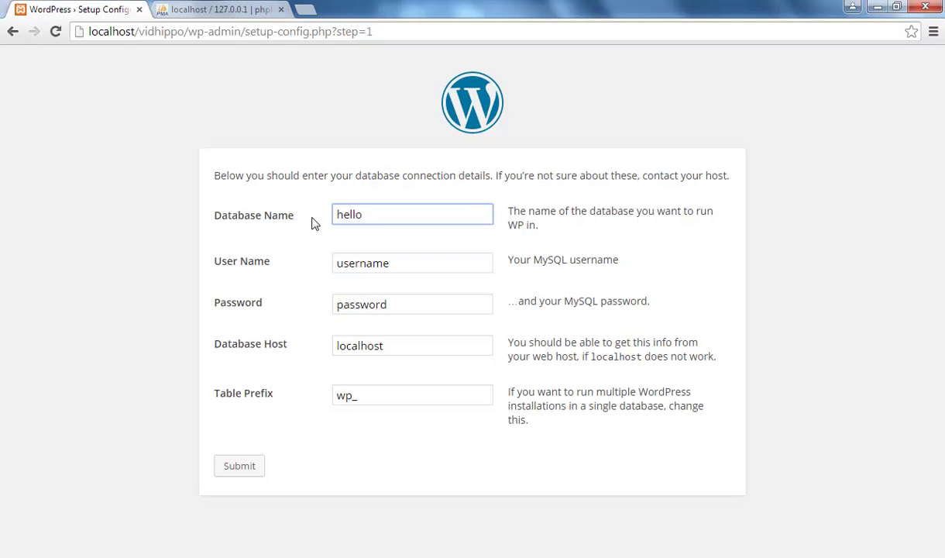
drag(394, 264, 310, 278)
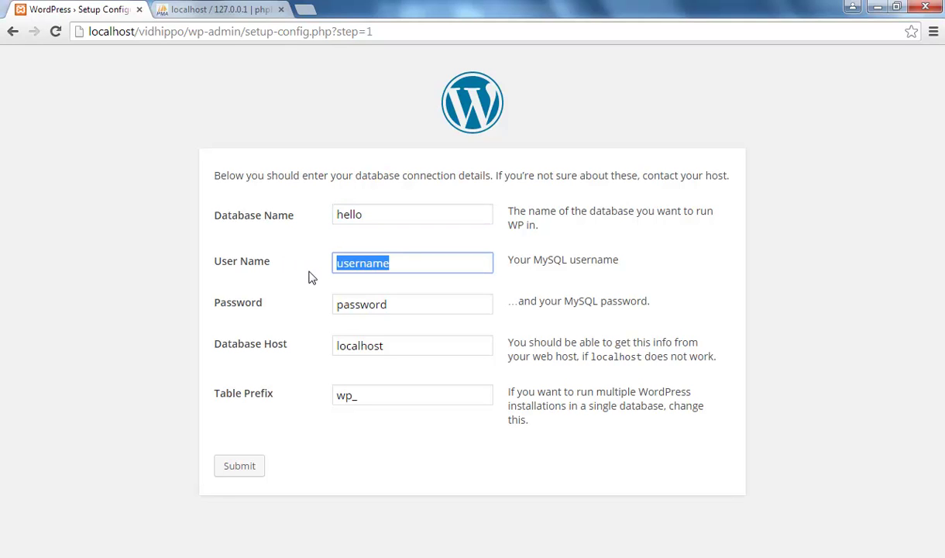
text(root)
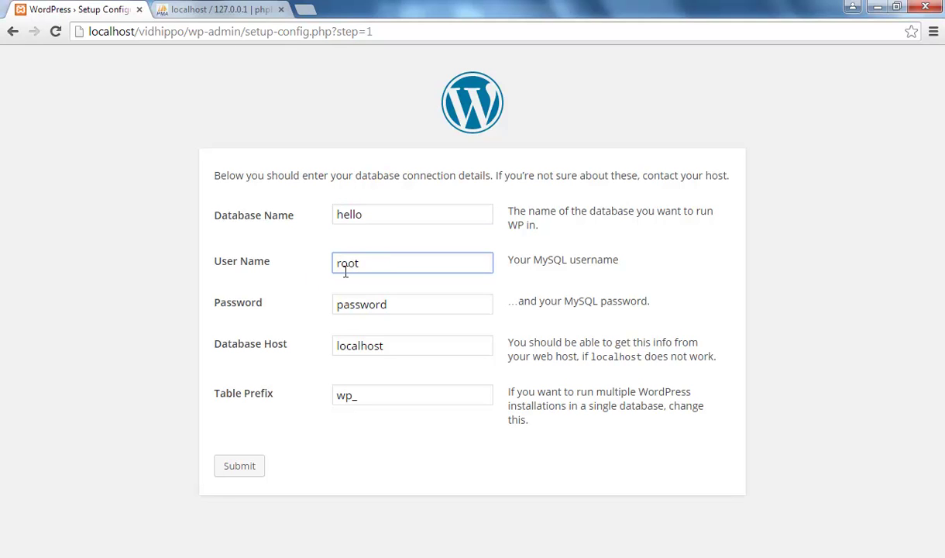
double_click(346, 263)
drag(412, 307, 323, 313)
key(BackSpace)
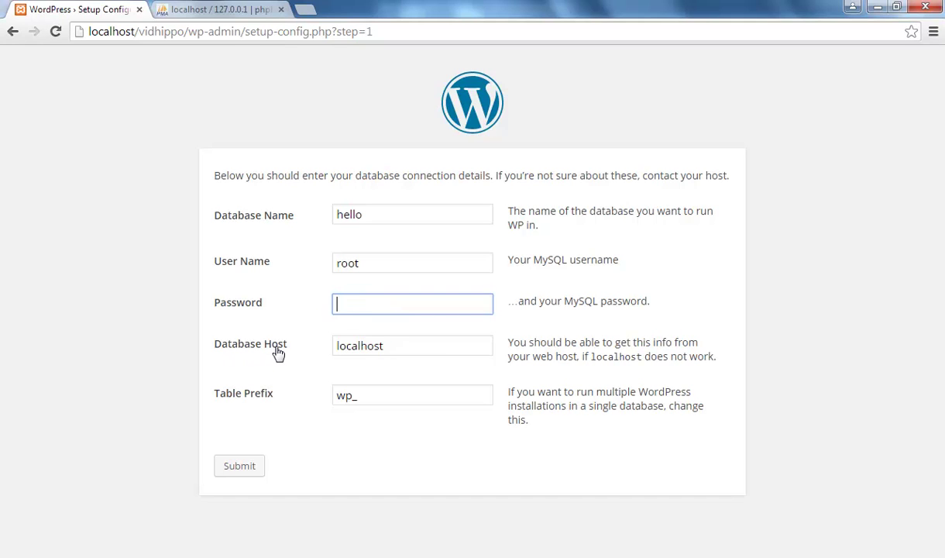
- Keep localhost as the database host and submit the connection details
drag(409, 345, 338, 344)
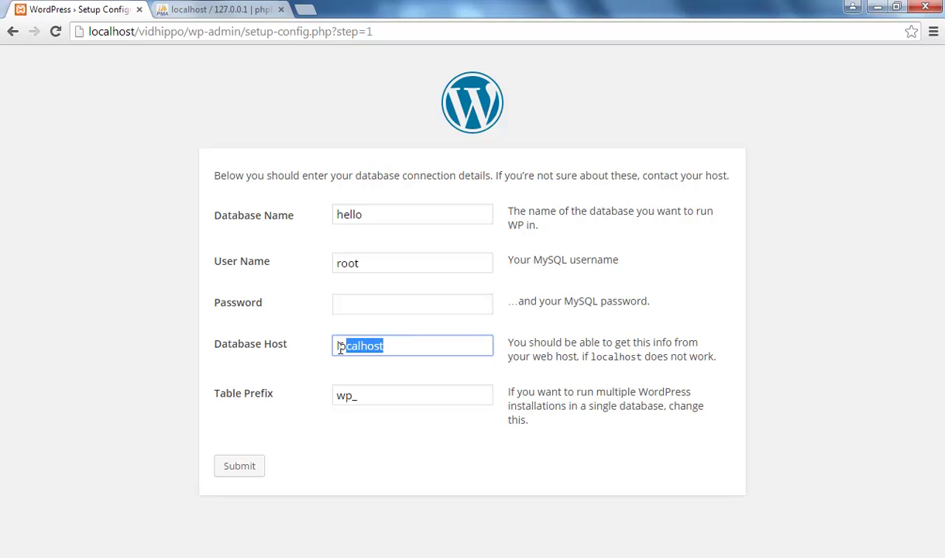
click(408, 345)
drag(407, 345, 331, 345)
drag(415, 346, 336, 351)
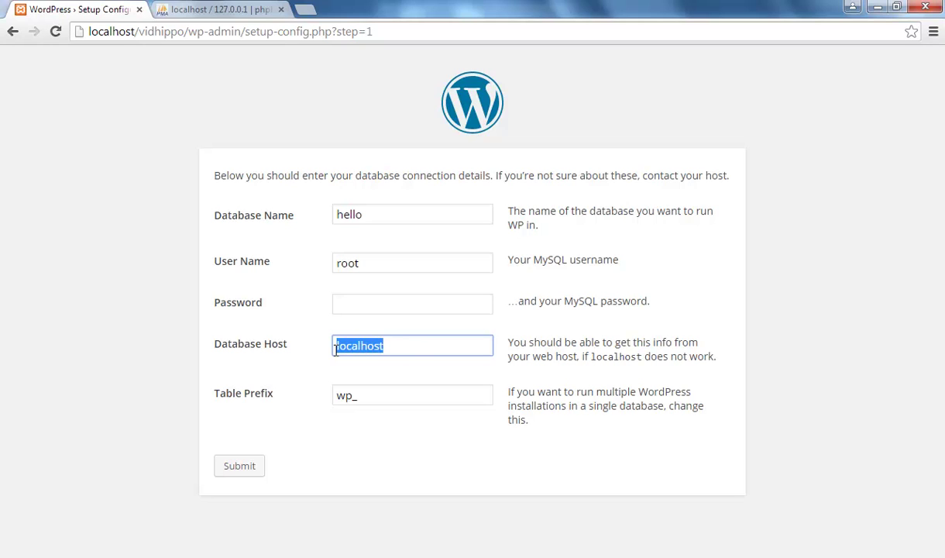
click(397, 345)
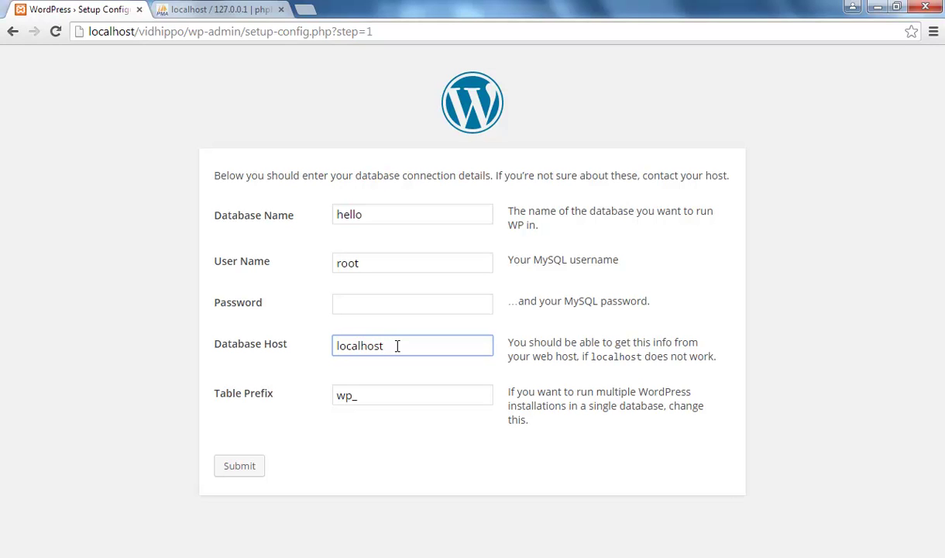
click(237, 470)
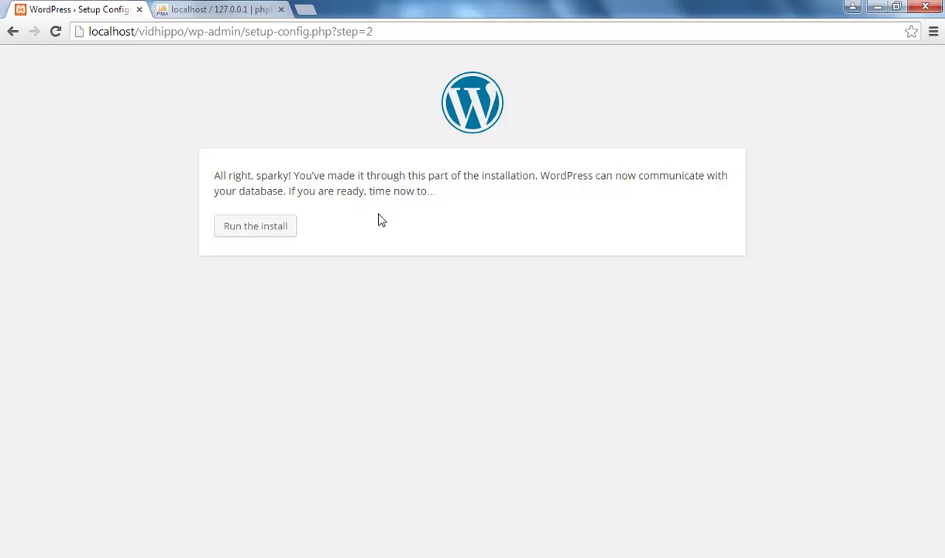
- Start the install, set site title 'ViDhippo.com - Learn and Earn' and username admin
click(256, 231)
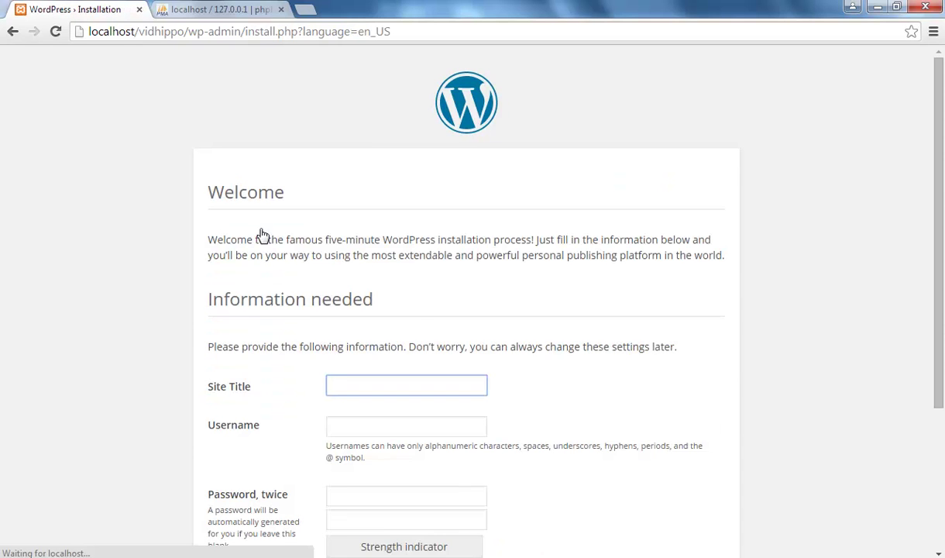
scroll(417, 323, down, 2)
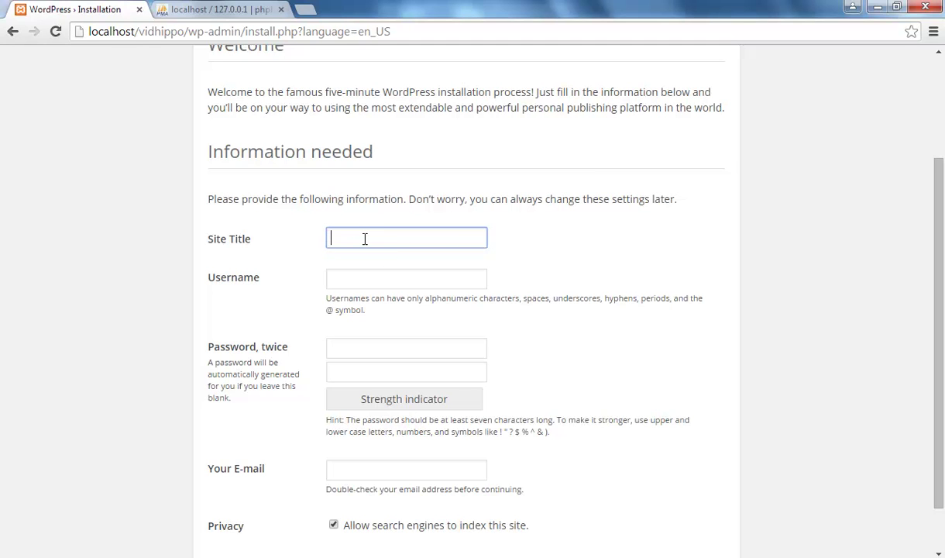
text(Learn and Earn)
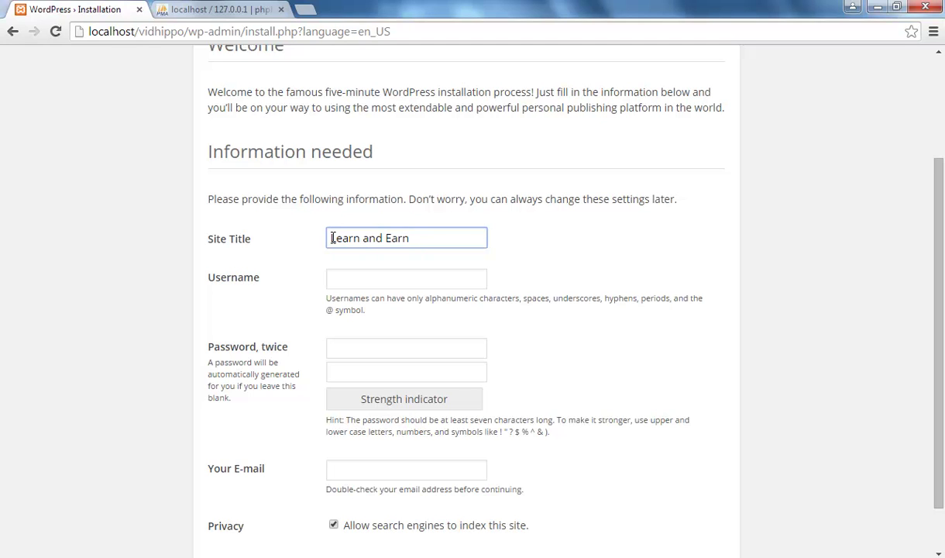
click(333, 237)
text(ViDhi)
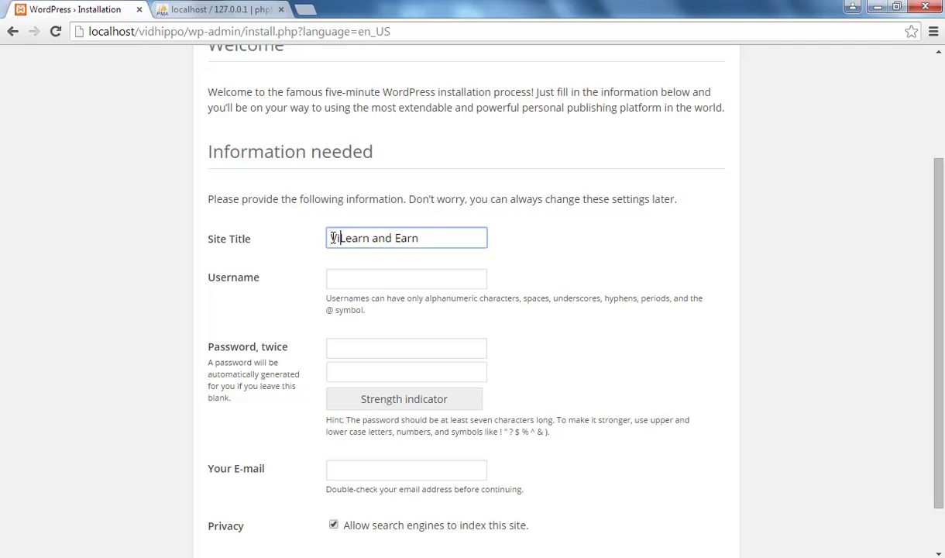
text(ppo.com -)
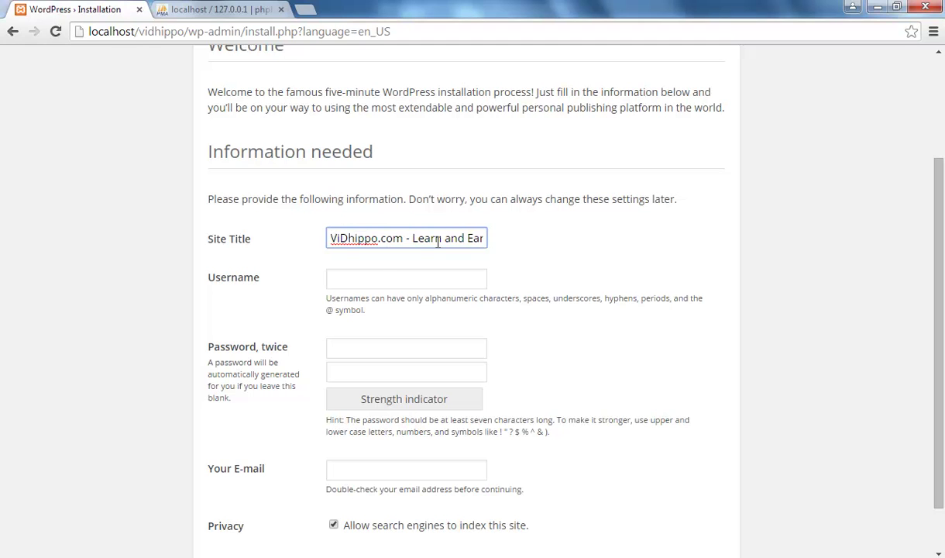
click(364, 277)
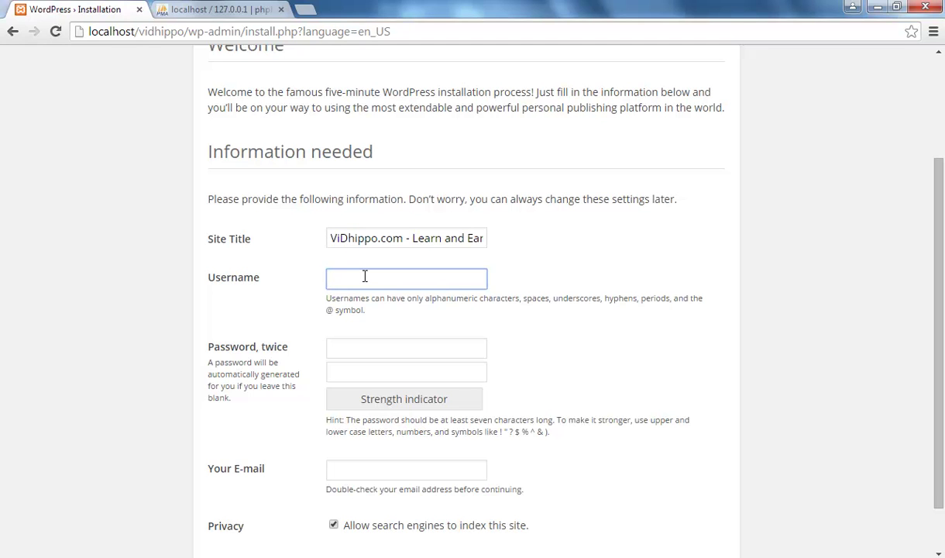
text(admin)
- Enter the chosen password in both password fields, correcting them until they match
click(364, 348)
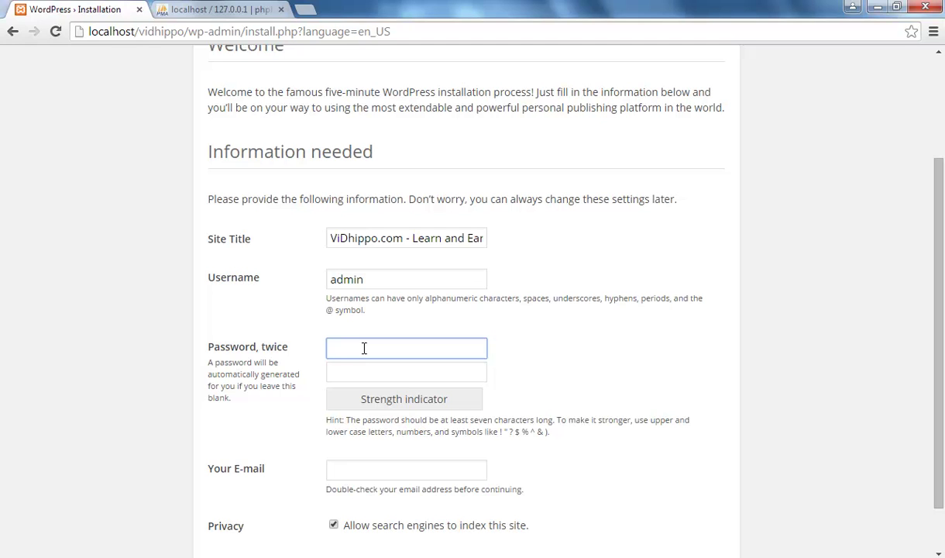
text(********)
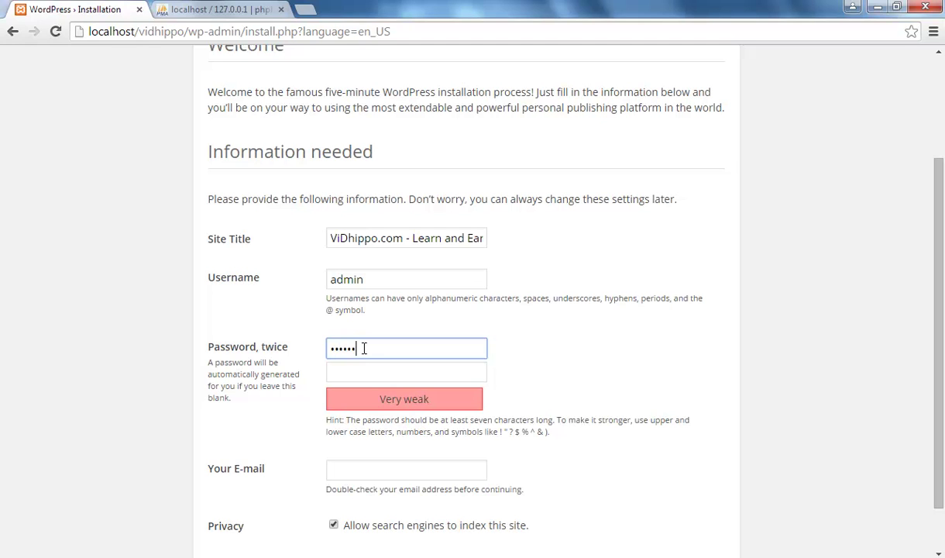
text(*)
click(361, 374)
text(*********)
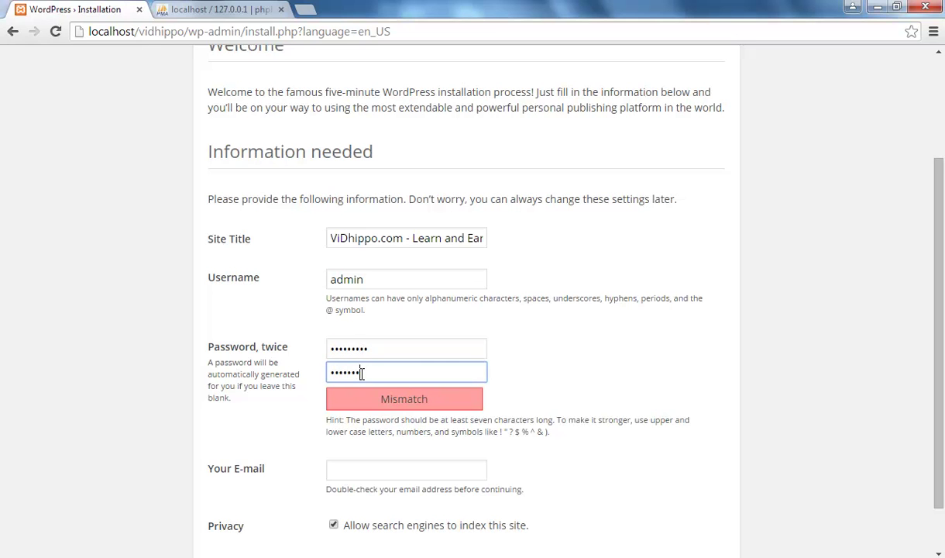
scroll(524, 405, down, 1)
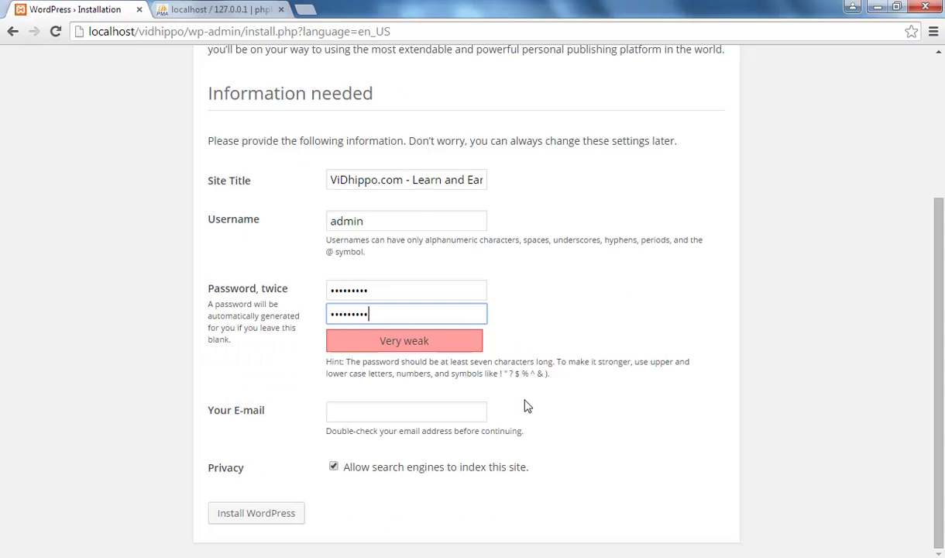
click(331, 289)
text(****)
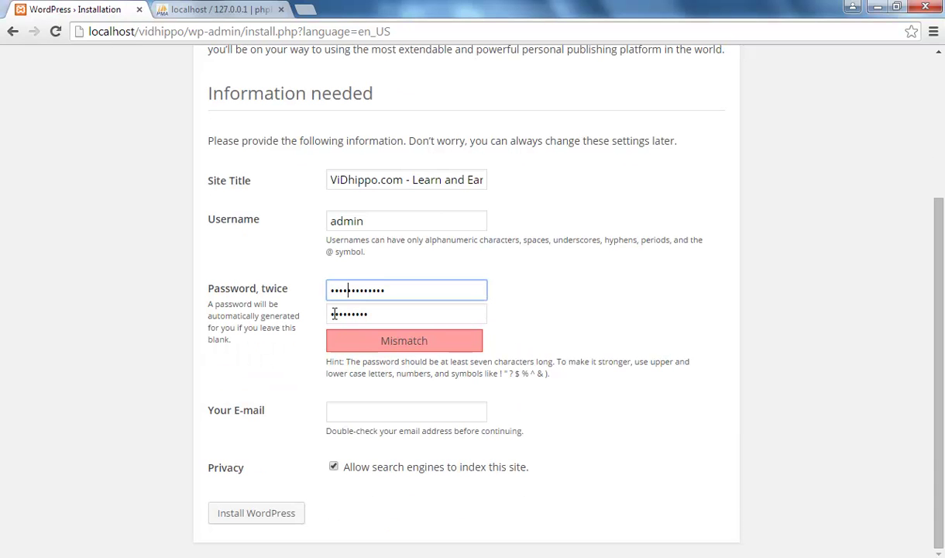
click(332, 313)
text(abc)
click(577, 333)
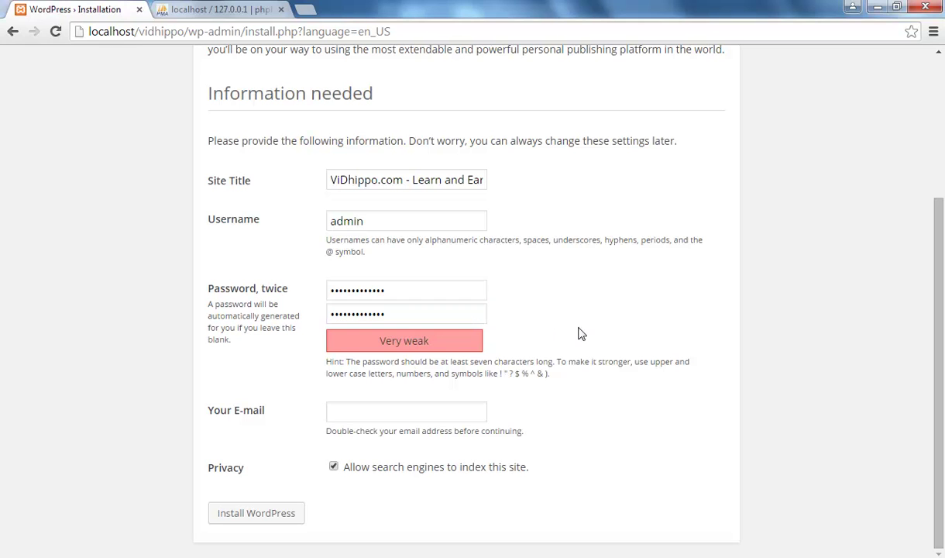
- Fill in the administrator's e-mail address and run the WordPress installation
click(396, 410)
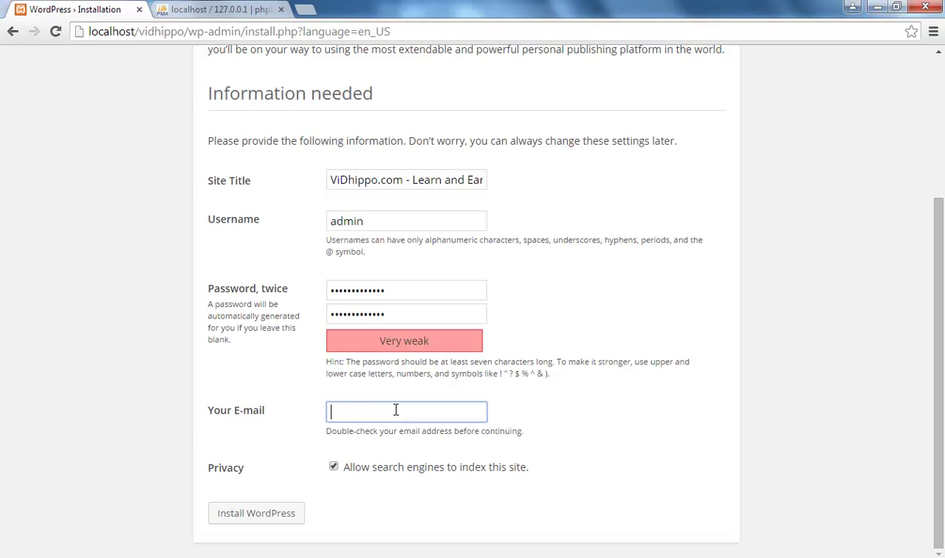
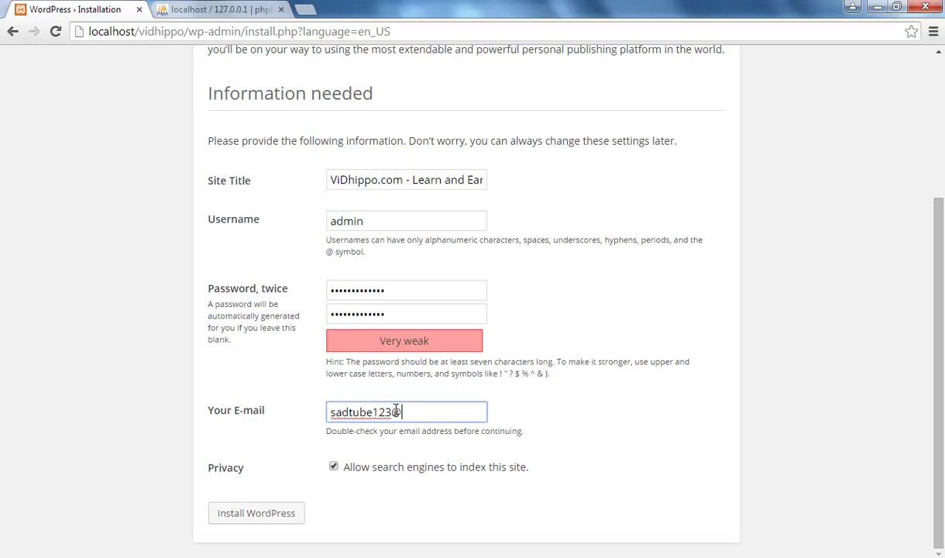
drag(450, 412, 329, 411)
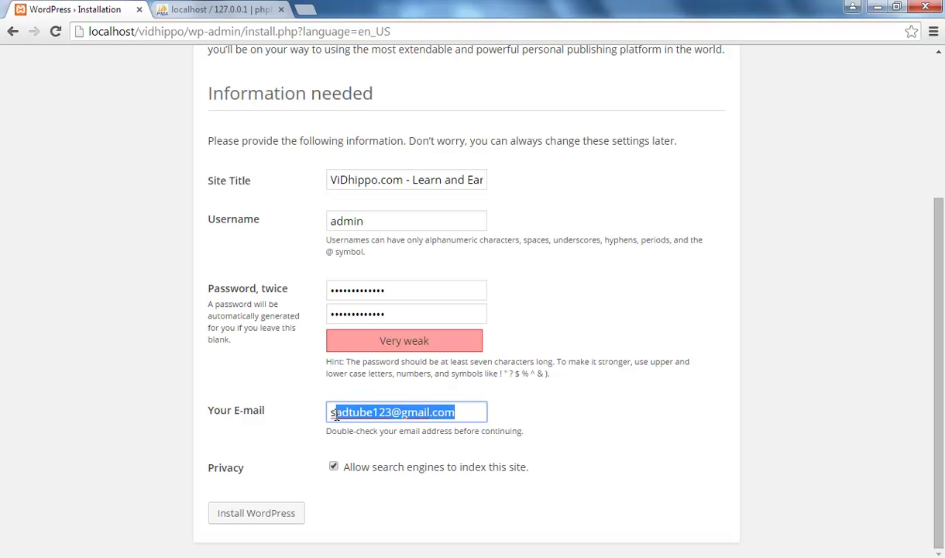
click(395, 508)
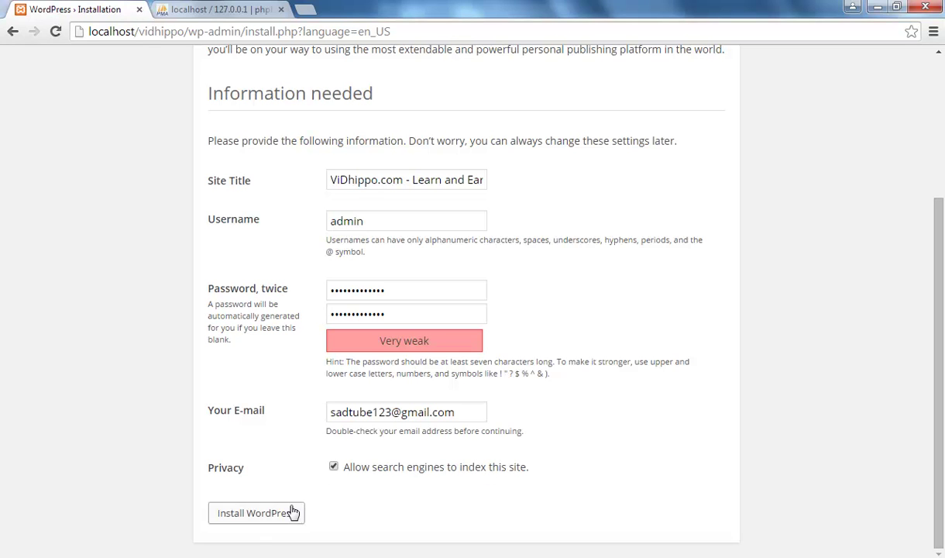
click(254, 523)
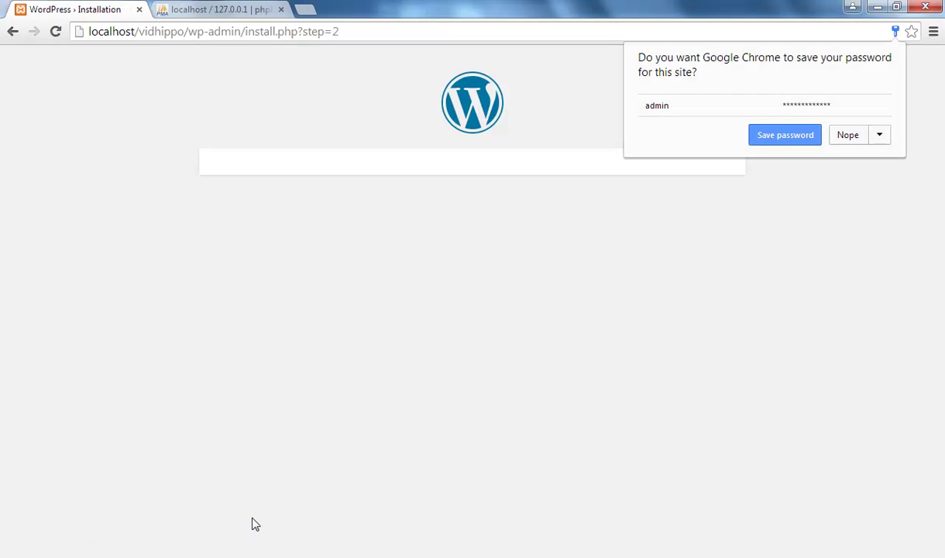
- Decline the browser's password save and load the new site's front page at localhost/vidhippo
click(852, 251)
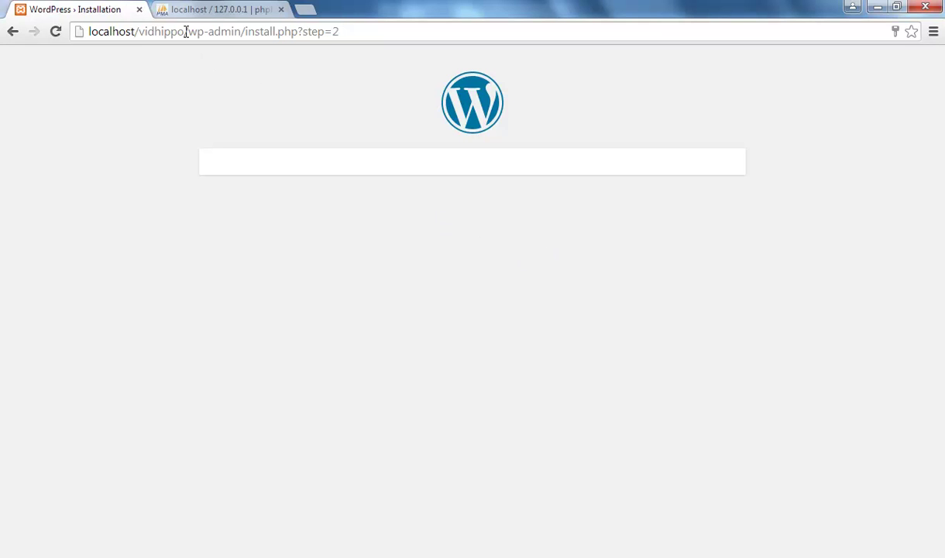
drag(185, 32, 431, 32)
key(BackSpace)
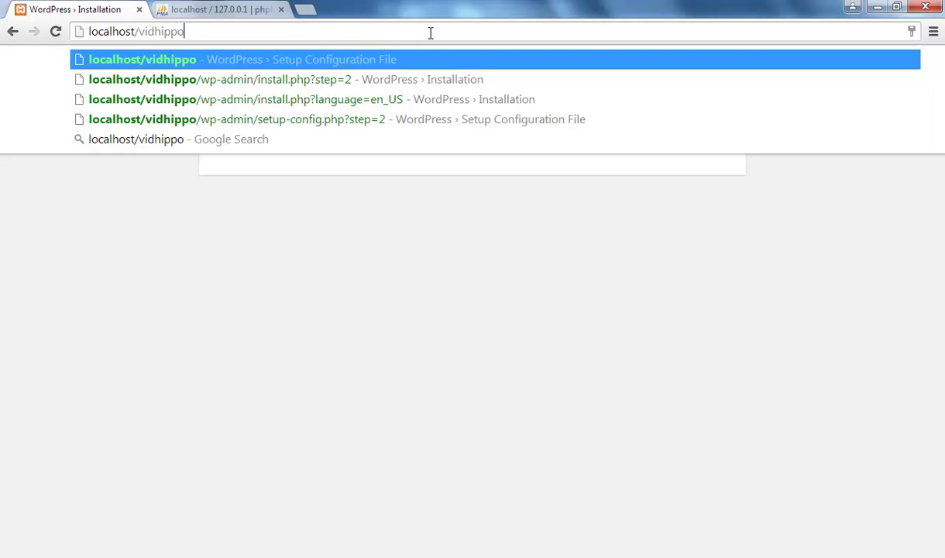
key(Return)
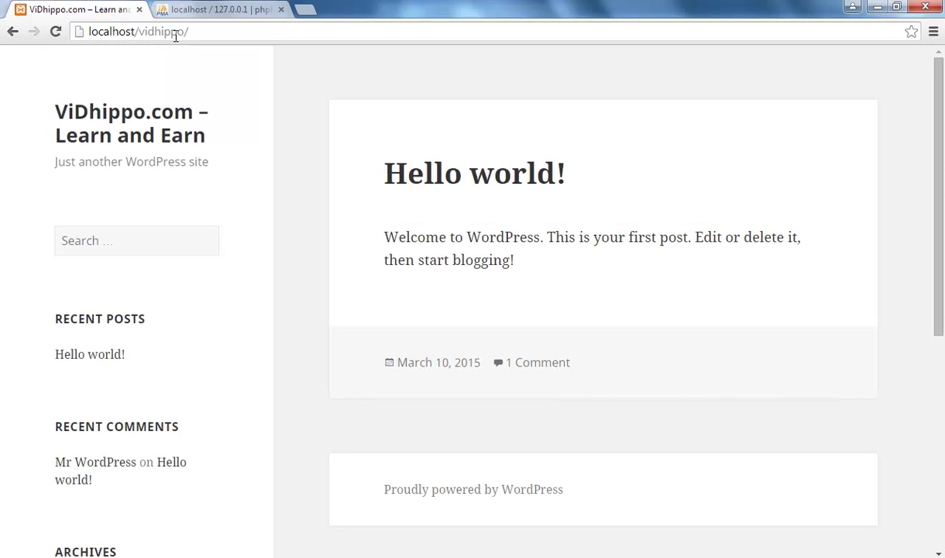
scroll(297, 315, down, 3)
scroll(298, 316, up, 3)
- Append wp-admin to the site address
click(221, 32)
click(230, 32)
text(wp-admin)
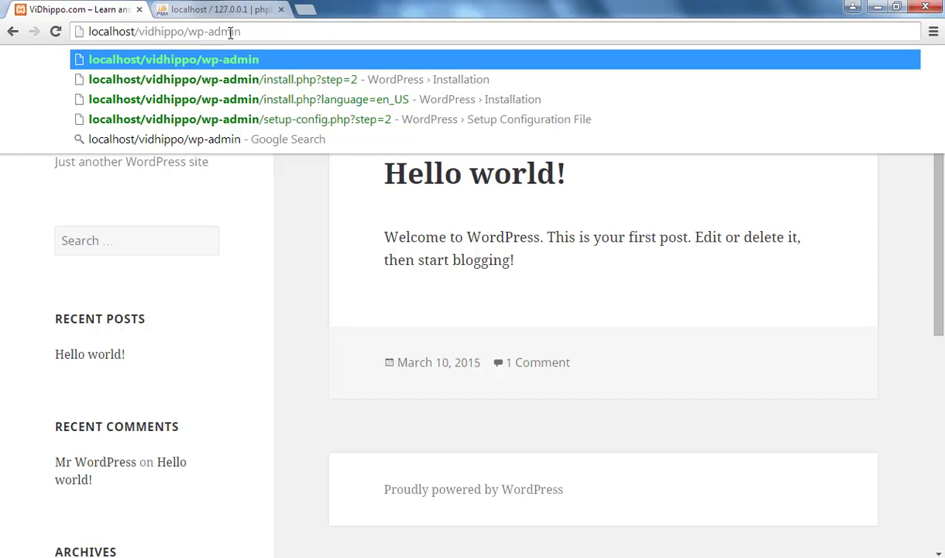
- Load localhost/vidhippo/wp-admin and clear the wrongly autofilled username on the login page
key(Return)
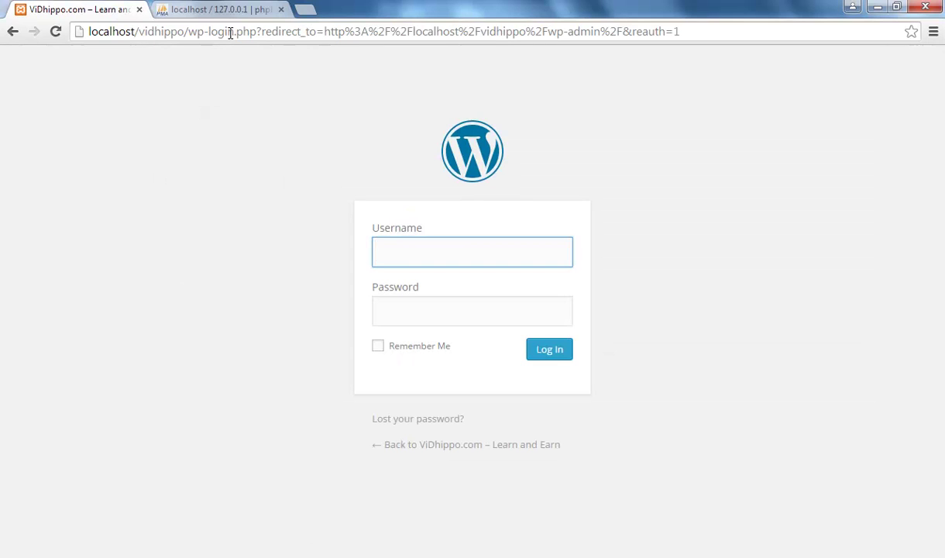
click(394, 246)
click(401, 322)
click(413, 250)
drag(414, 249, 309, 249)
key(BackSpace)
click(264, 339)
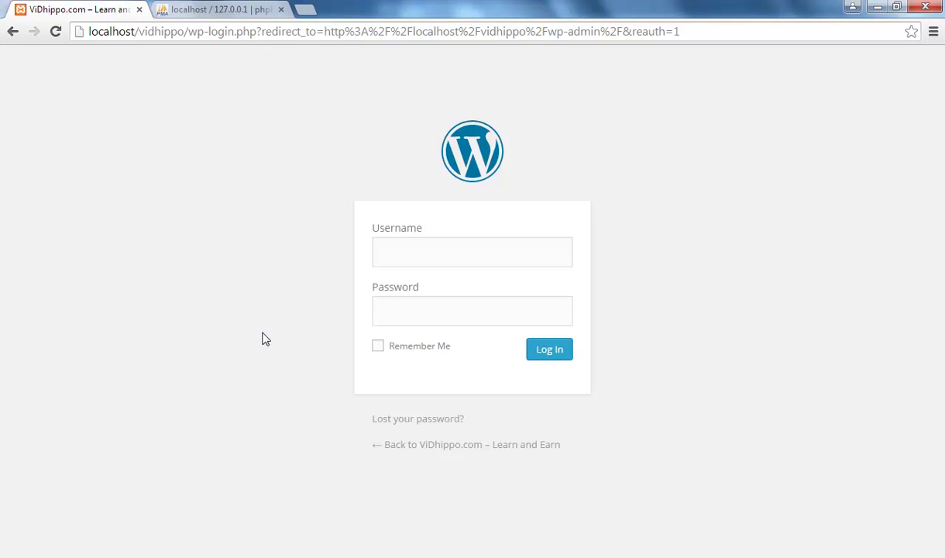
- Log in with username admin and the account password
click(388, 261)
text(admin)
click(395, 313)
text(admin)
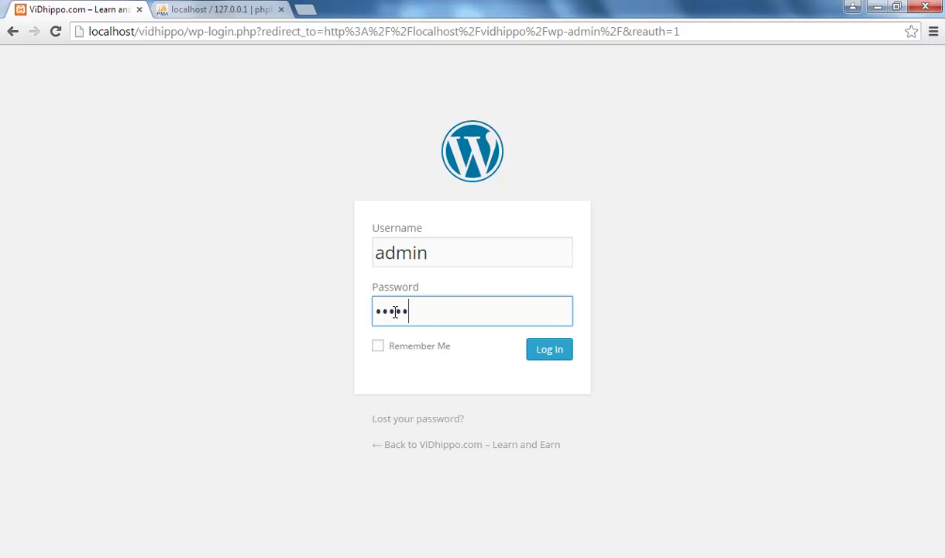
text(@1234567)
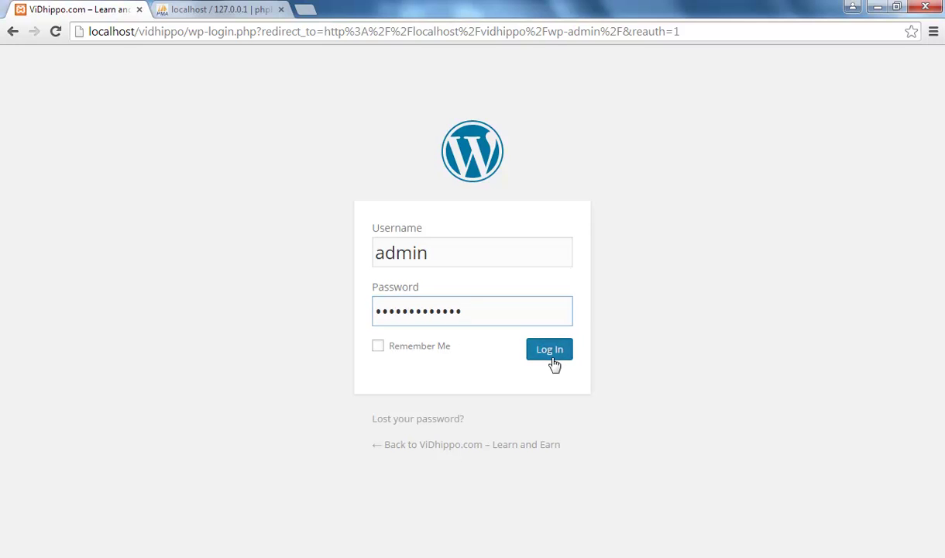
click(552, 358)
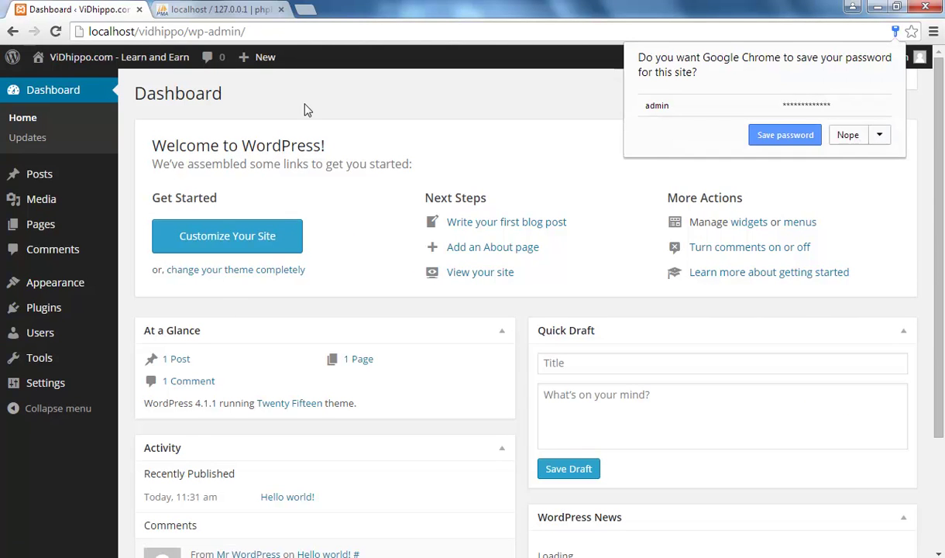
- Remove /wp-admin/ from the address to load the front page at localhost/vidhippo
drag(183, 31, 384, 39)
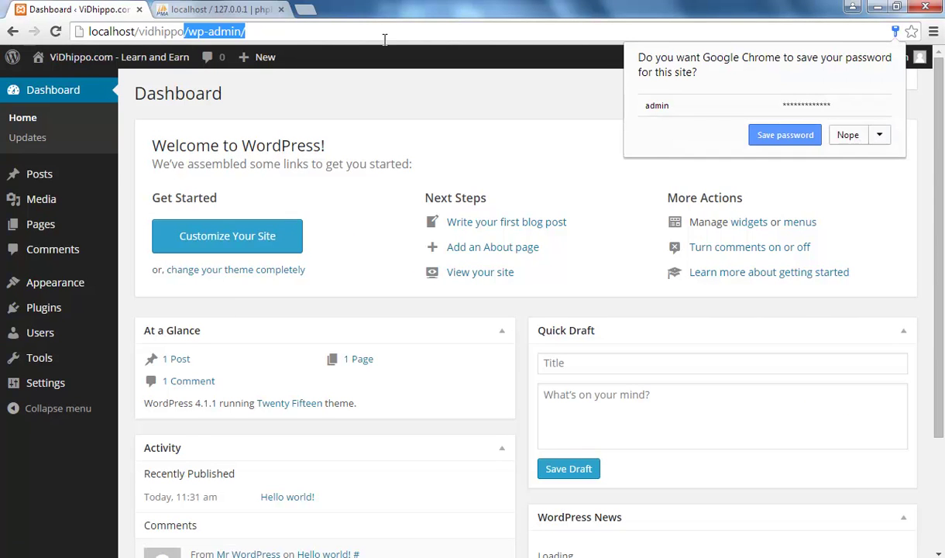
key(BackSpace)
key(Return)
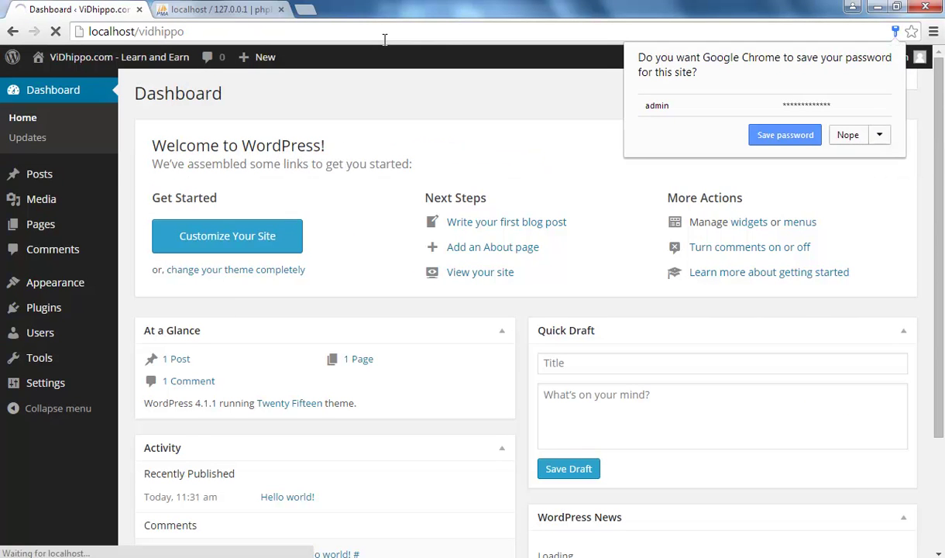